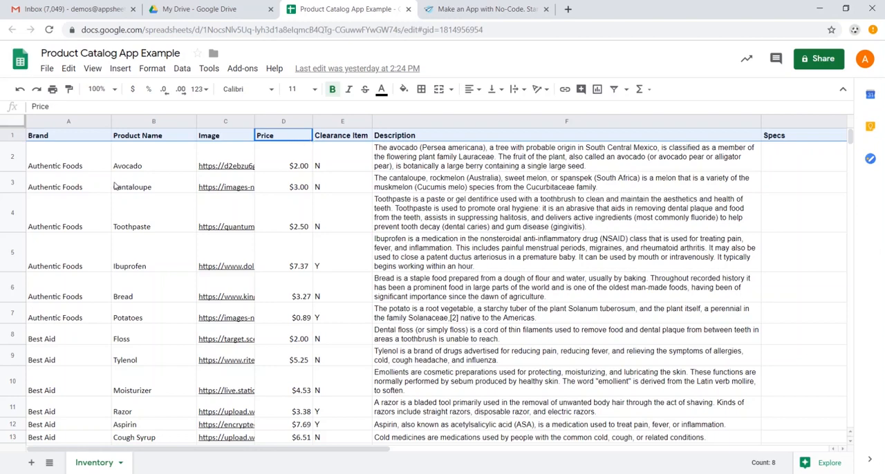
Review the product rows in the Inventory sheet, covering brand, image link, price, clearance flag, description and specs
click(83, 170)
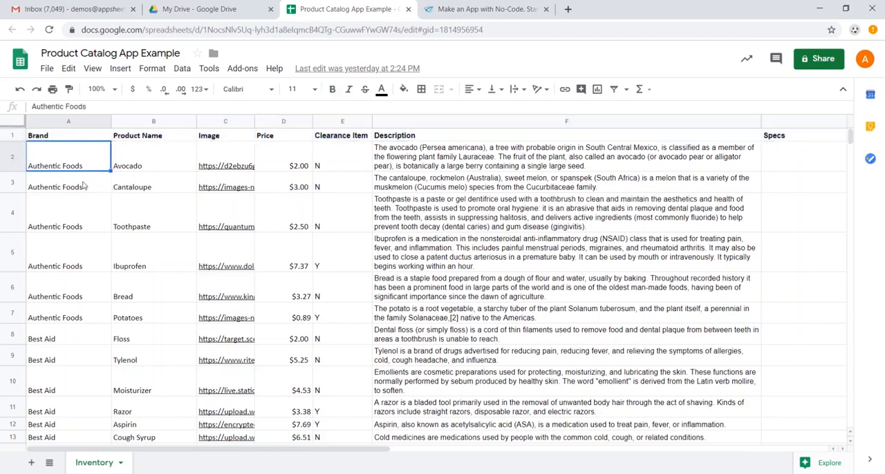
scroll(83, 186, down, 3)
scroll(80, 190, down, 3)
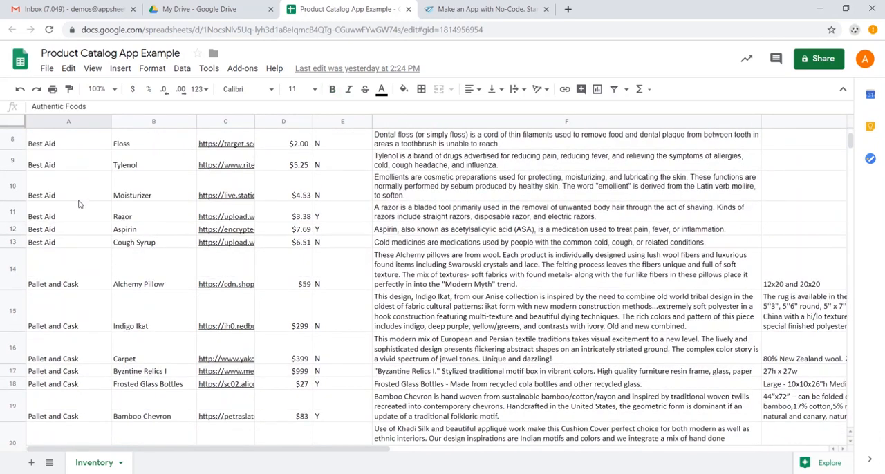
scroll(138, 263, up, 5)
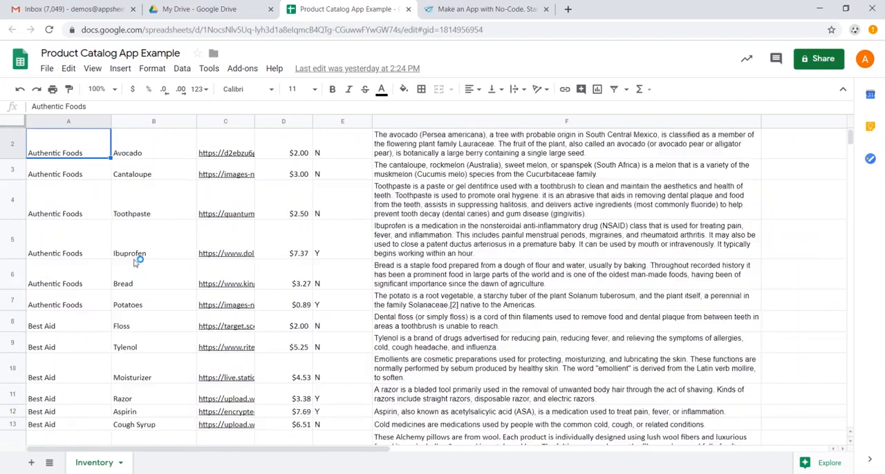
scroll(158, 216, up, 1)
click(224, 159)
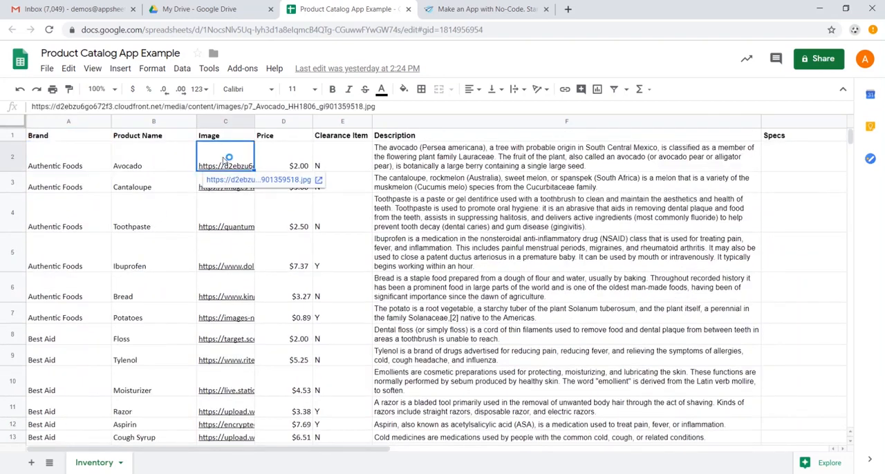
click(293, 156)
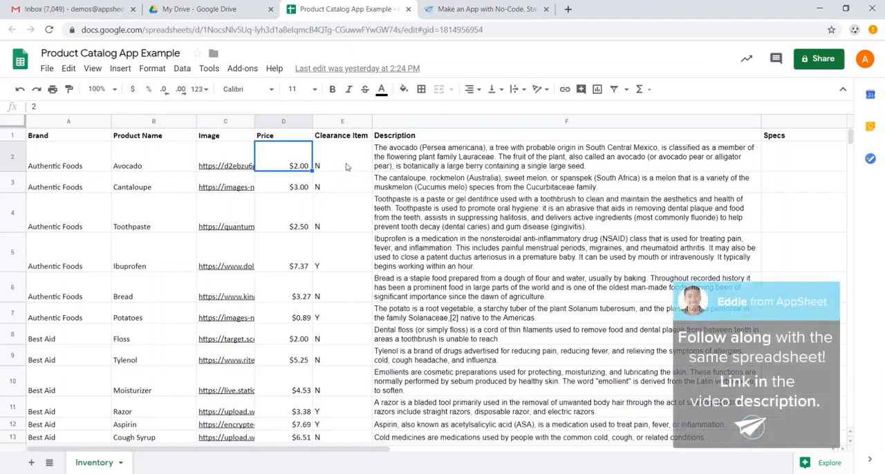
click(347, 167)
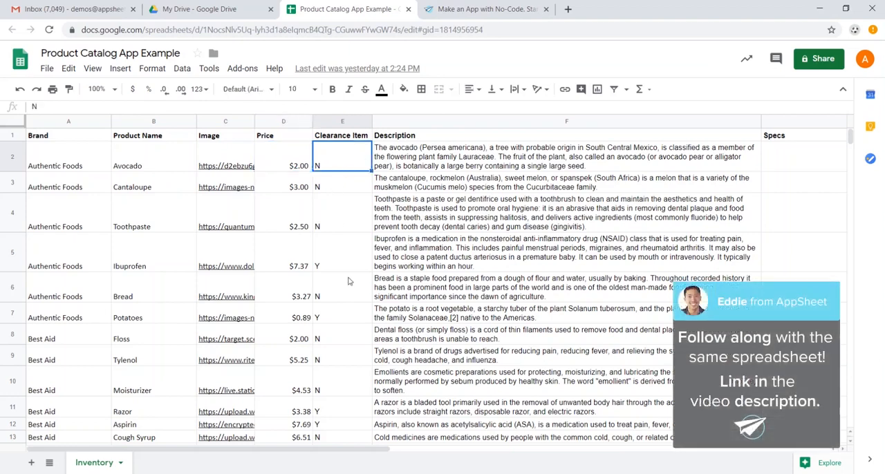
click(348, 310)
click(462, 213)
scroll(525, 207, down, 5)
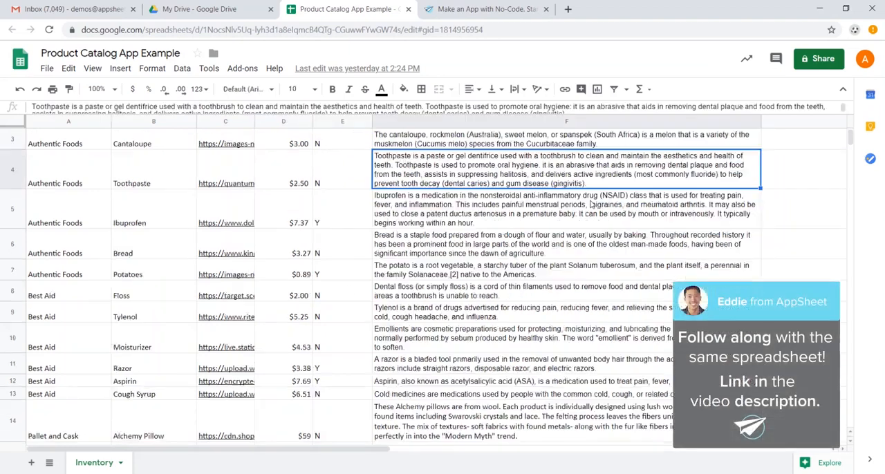
click(801, 235)
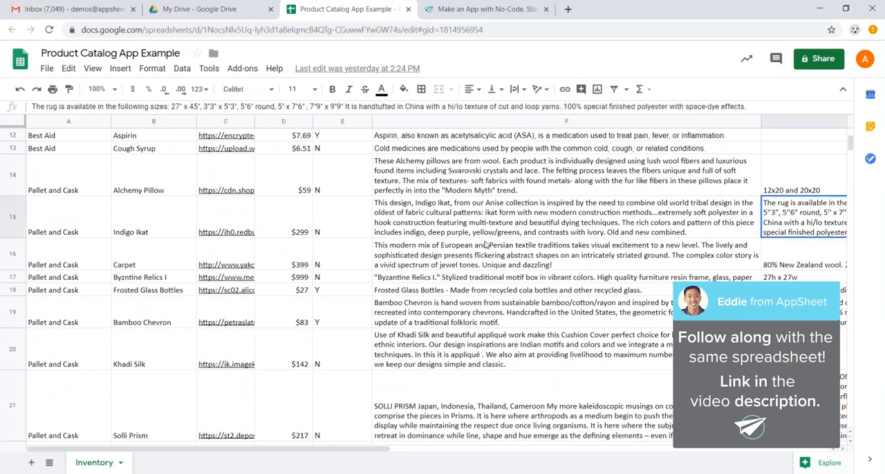
scroll(486, 244, up, 5)
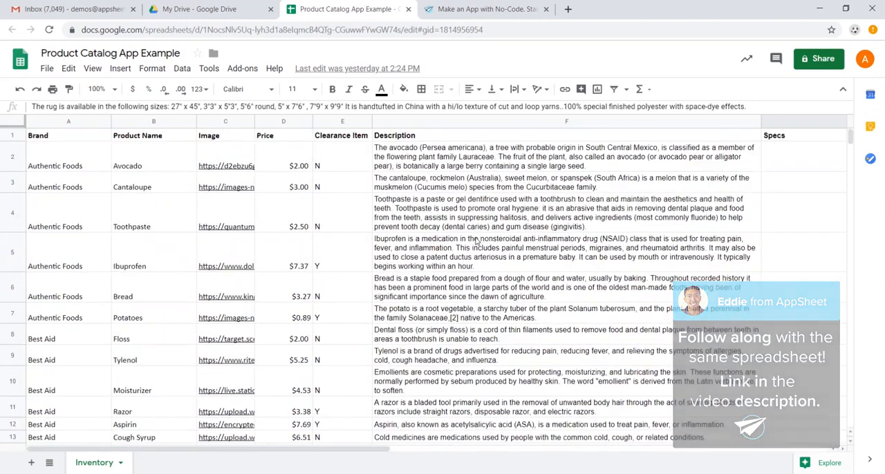
click(358, 218)
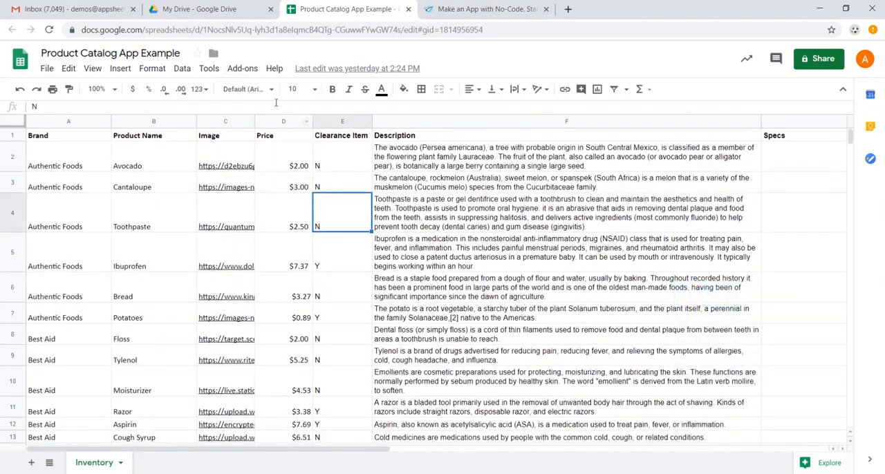
Check which commands the spreadsheet's AppSheet add-on offers, without launching it
click(242, 68)
mouse_move(276, 116)
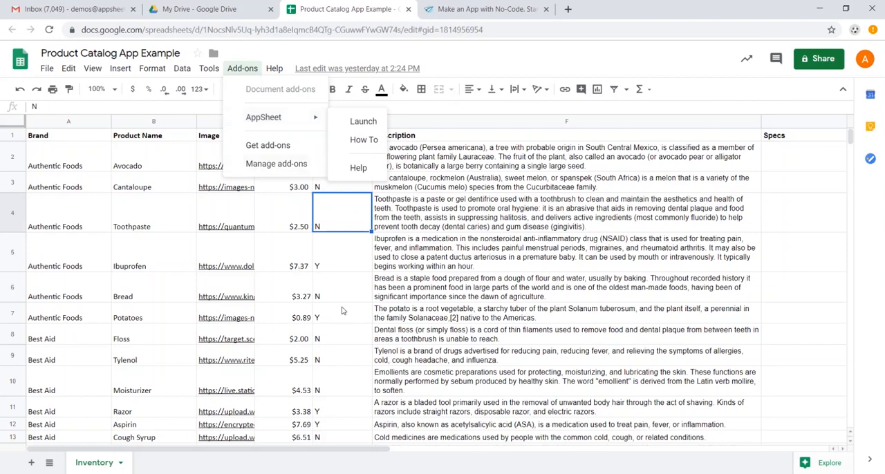
click(361, 260)
Switch to the AppSheet website, start for free and begin creating a new app from your own data
click(501, 14)
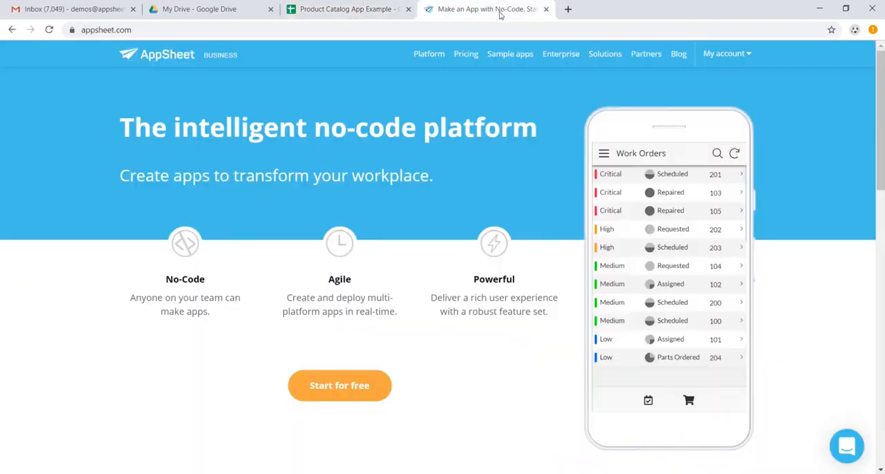
click(384, 380)
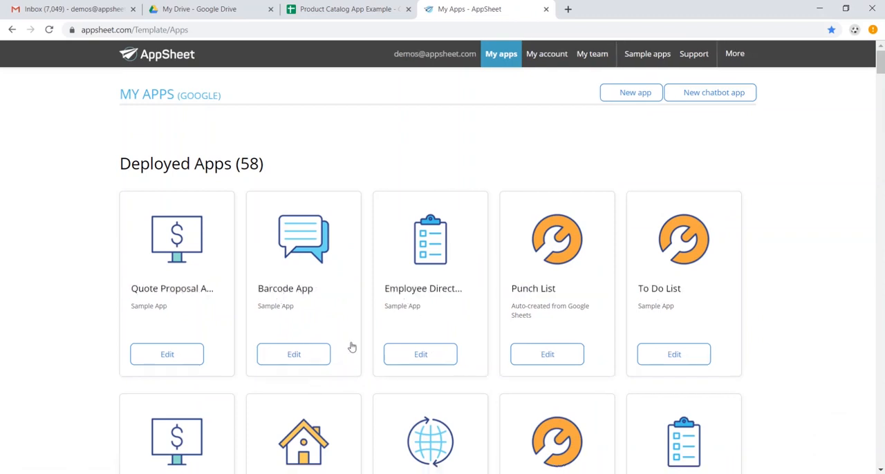
click(630, 93)
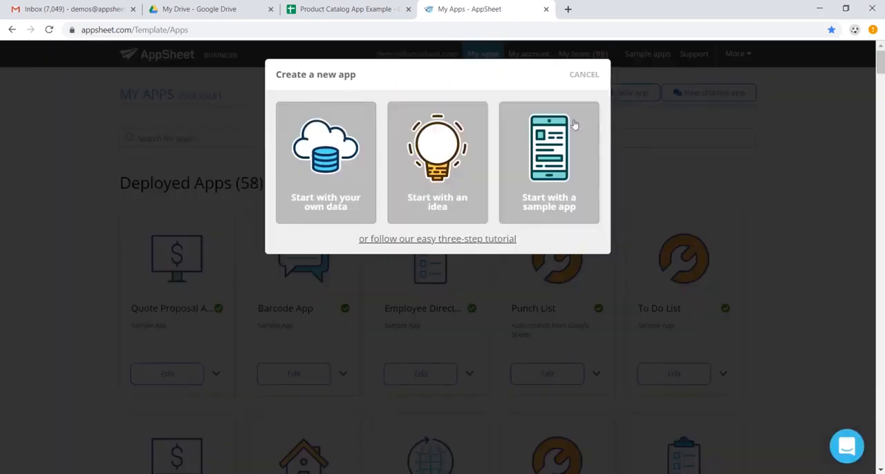
click(324, 197)
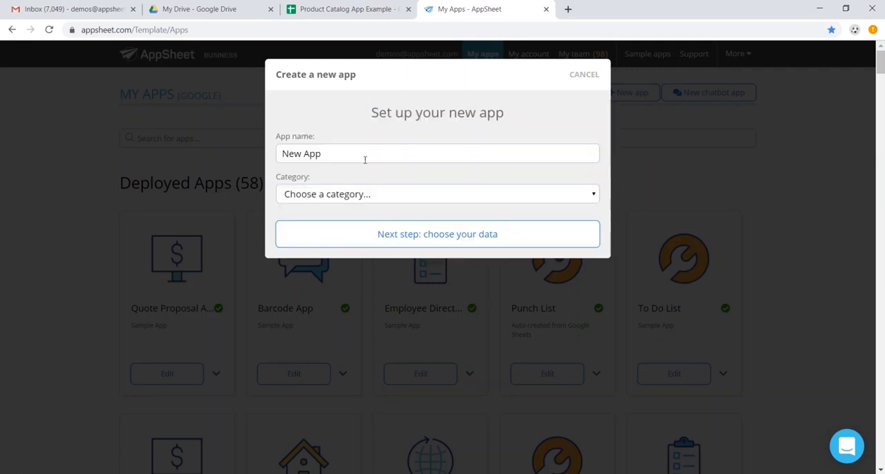
Name the new app Product Catalog App and continue to choosing its data
drag(365, 160, 243, 169)
text(Produ)
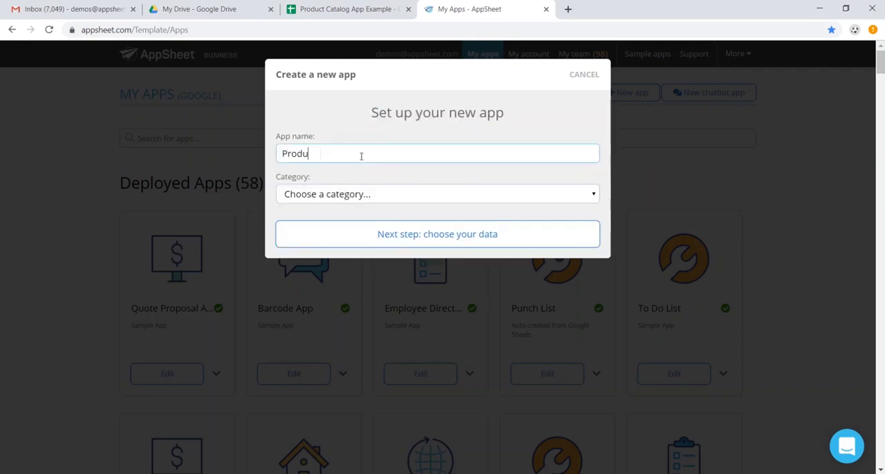
text(ct Catalog App)
click(395, 236)
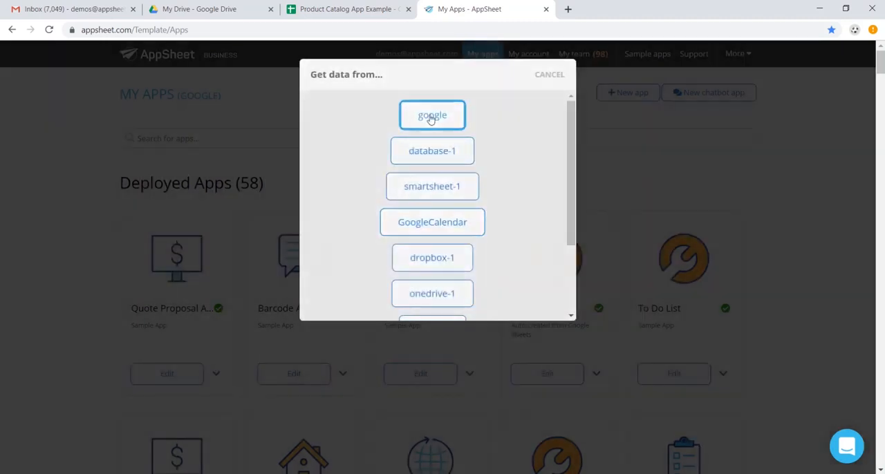
Use google as the data source, search for "product" and select the Product Catalog App Example spreadsheet
click(432, 116)
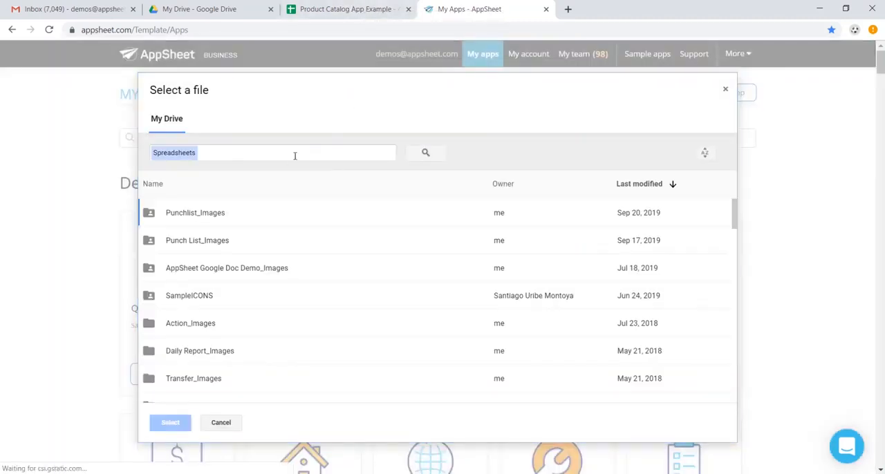
click(302, 153)
text(product)
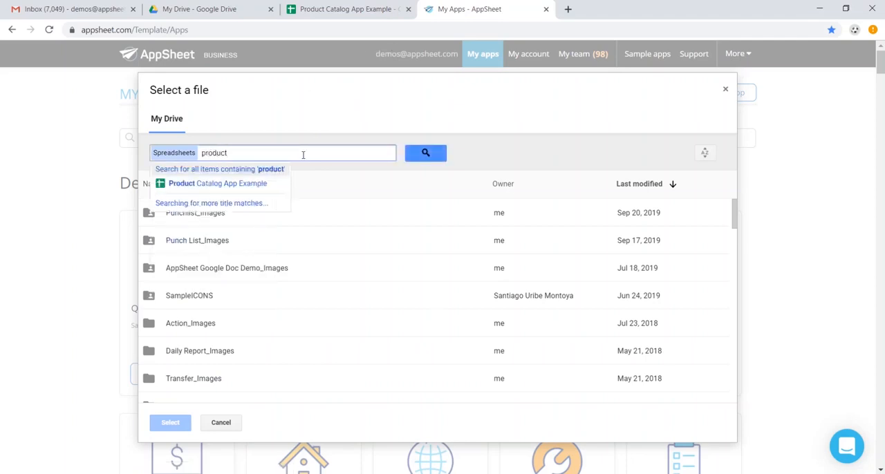
click(184, 184)
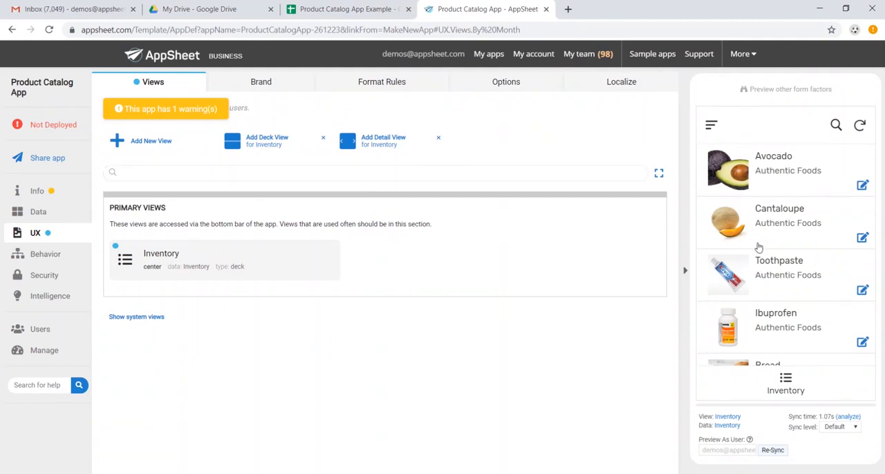
Make the Inventory data table read-only so that app users cannot update, add or delete its rows
scroll(758, 247, down, 1)
scroll(758, 248, up, 1)
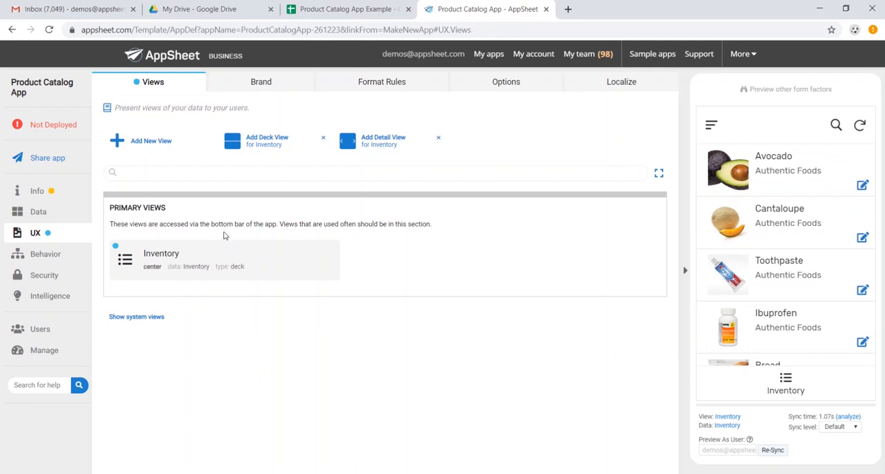
click(40, 213)
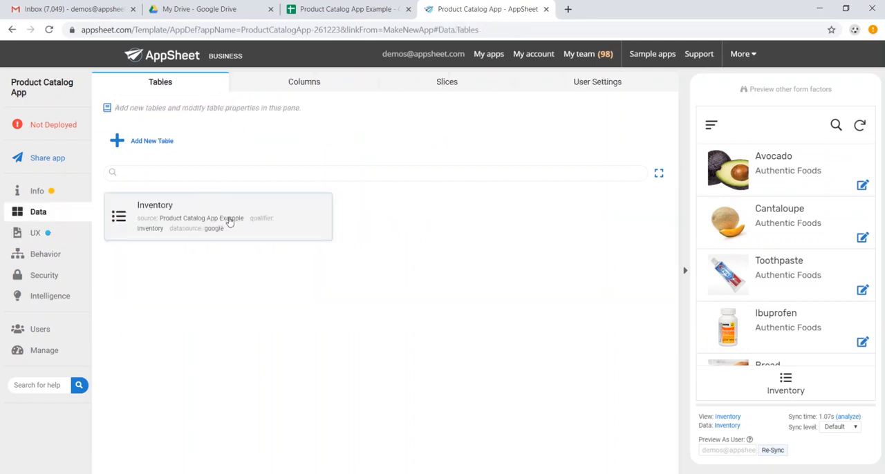
click(263, 221)
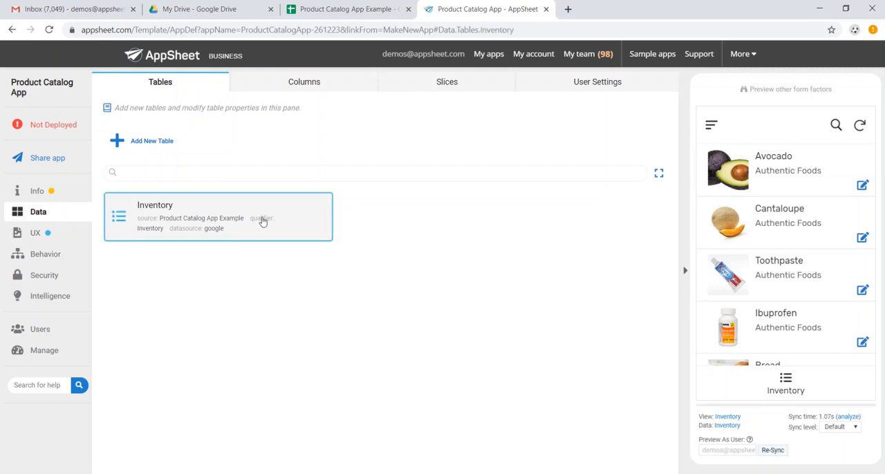
click(254, 141)
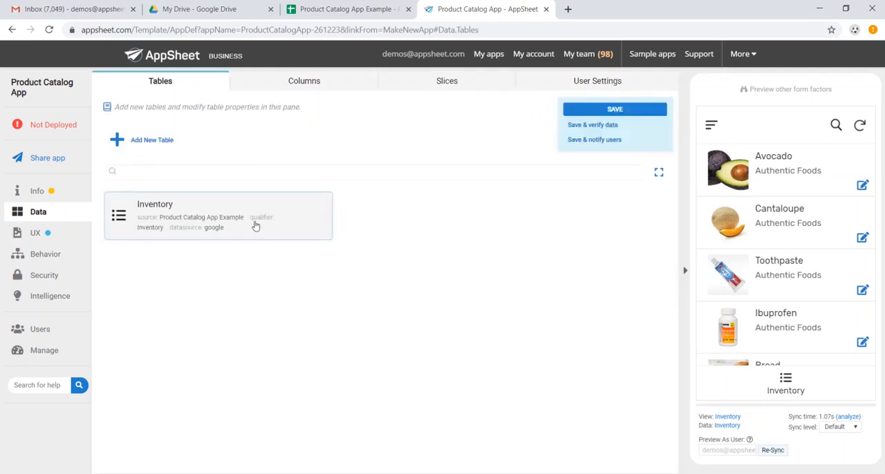
click(255, 225)
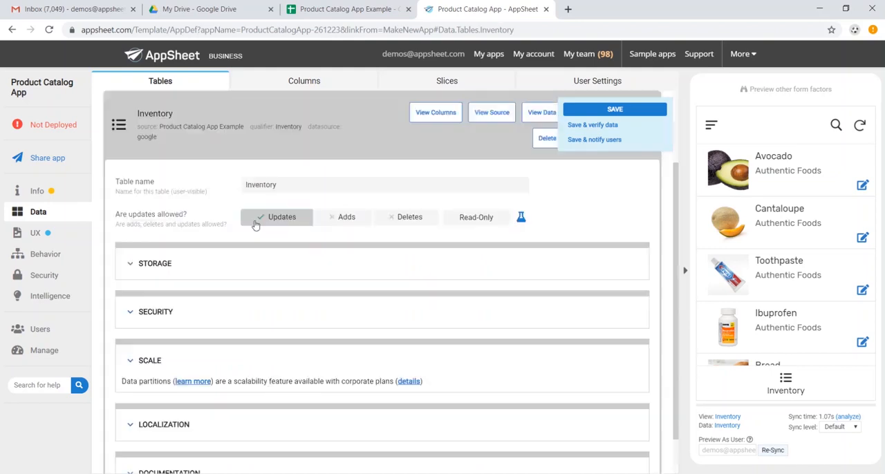
click(475, 218)
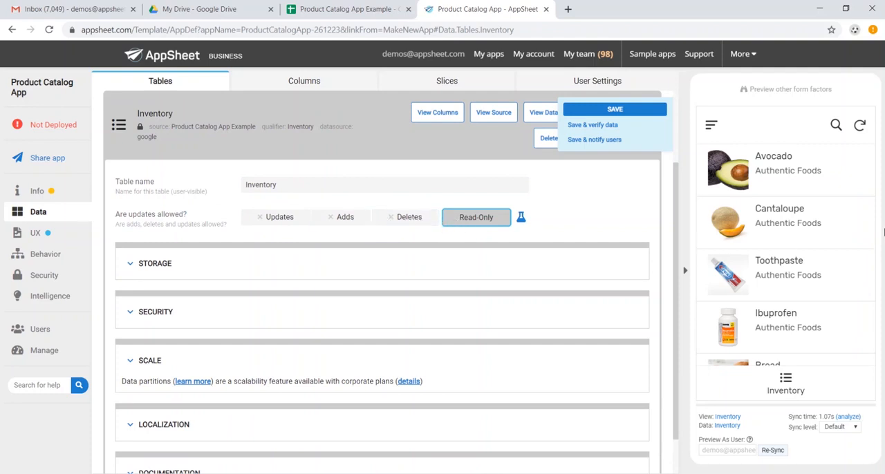
click(328, 157)
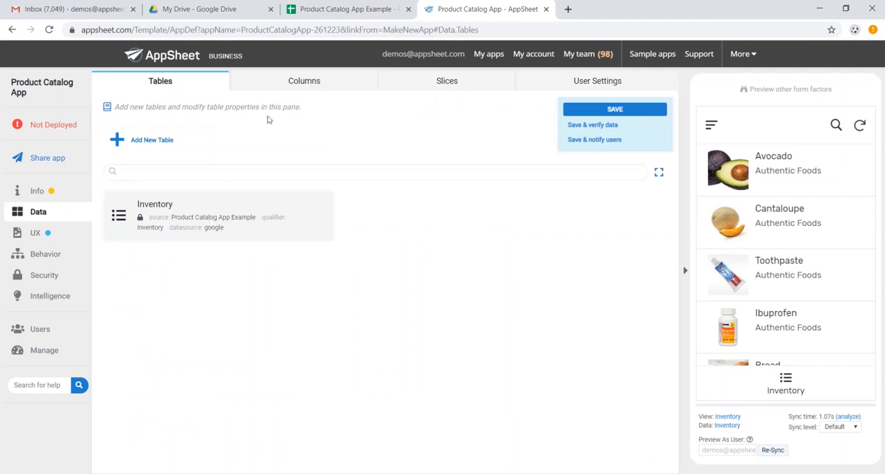
Examine the Inventory table's column structure, including the column types and the key and label settings
click(309, 86)
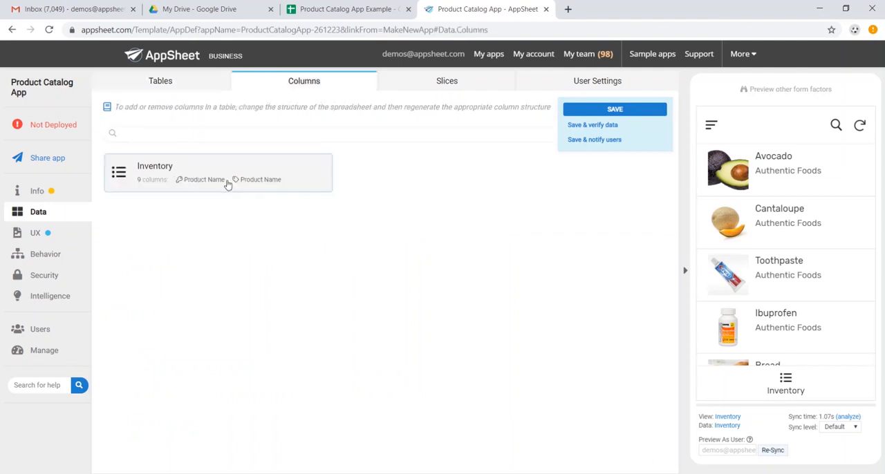
click(232, 187)
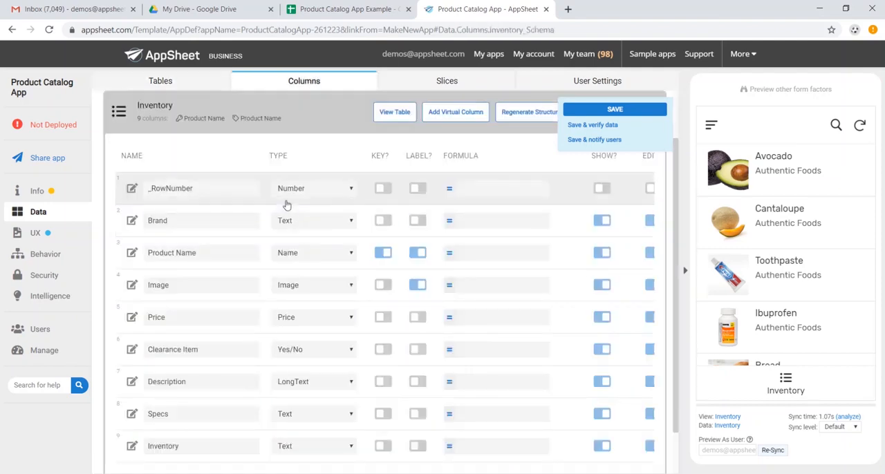
scroll(293, 221, down, 1)
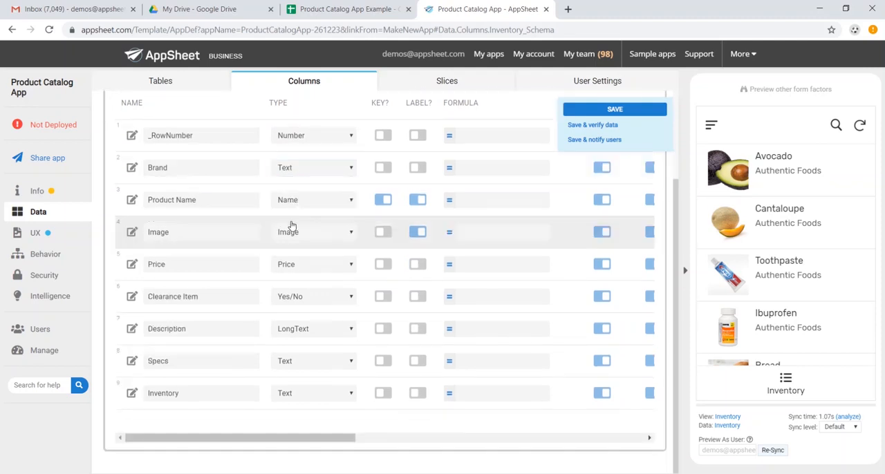
scroll(296, 197, up, 1)
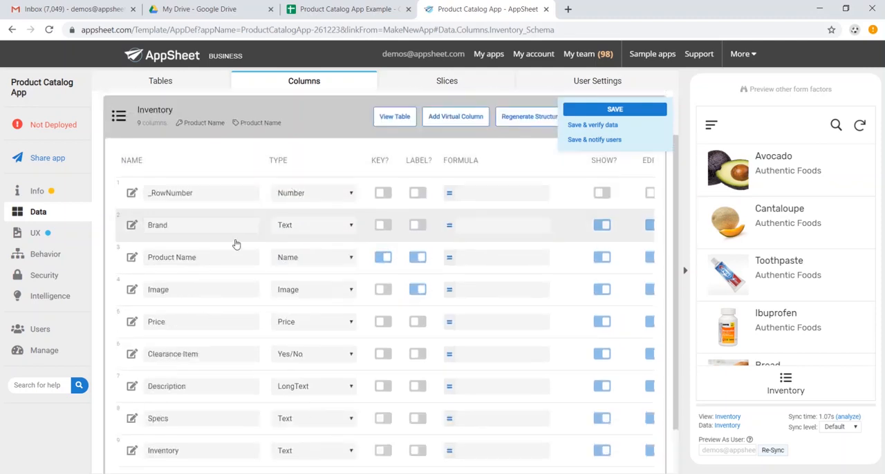
scroll(236, 252, down, 1)
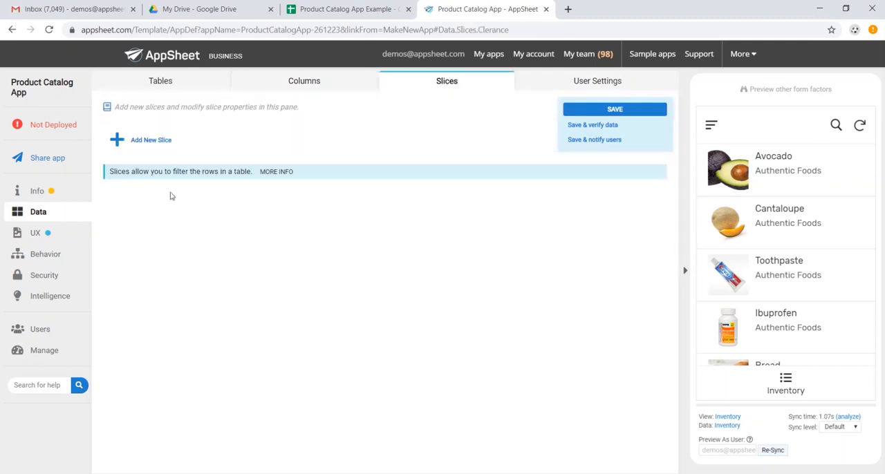
Add a new slice of the Inventory table and name it Clearance
click(159, 146)
drag(301, 256, 229, 258)
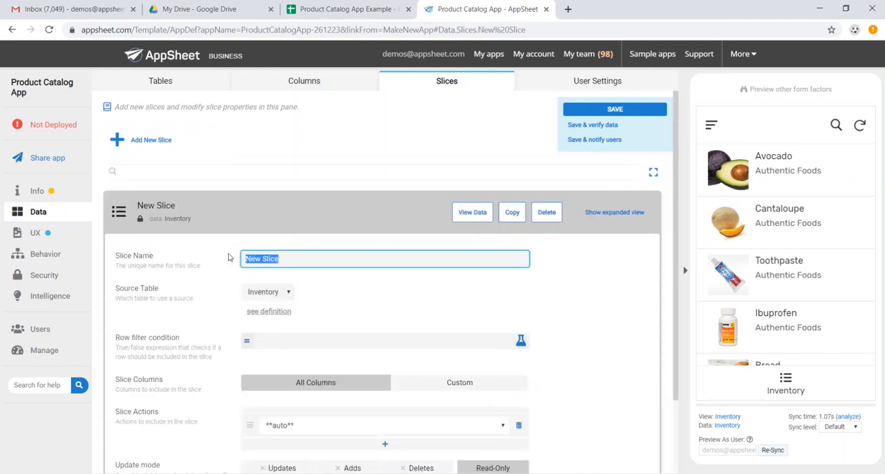
text(Clearance)
Set the Clearance slice's row filter condition to [Clearance Item]="Y", checking the flag values in the source sheet, and save the app
click(311, 340)
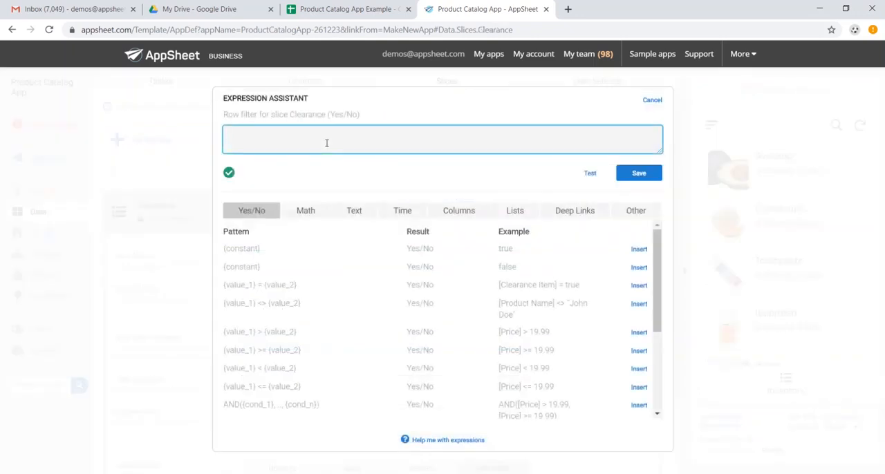
click(327, 144)
text([Clearance Item]="Y)
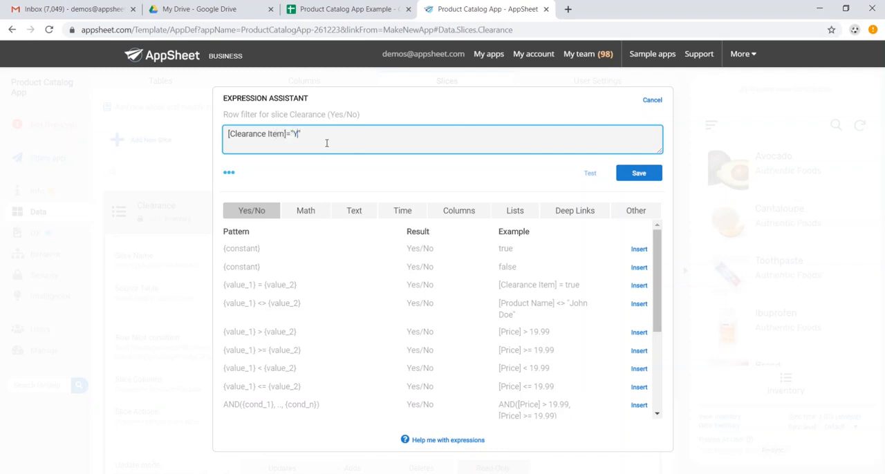
key(ctrl+shift+Tab)
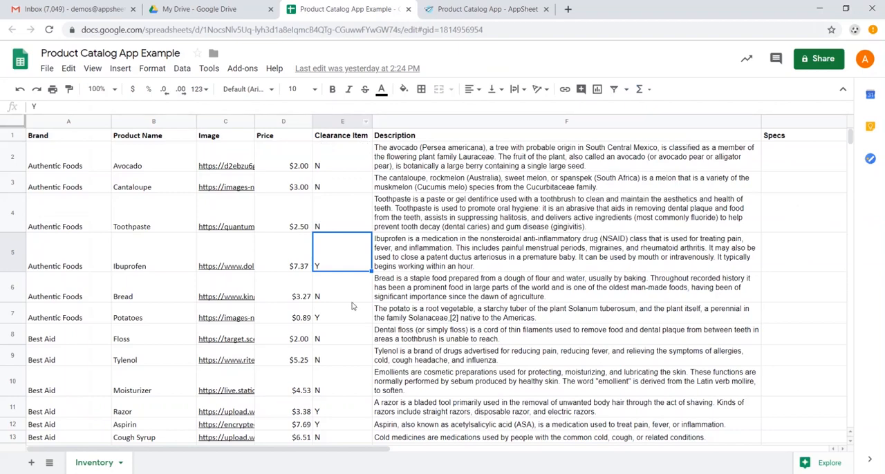
key(ctrl+Tab)
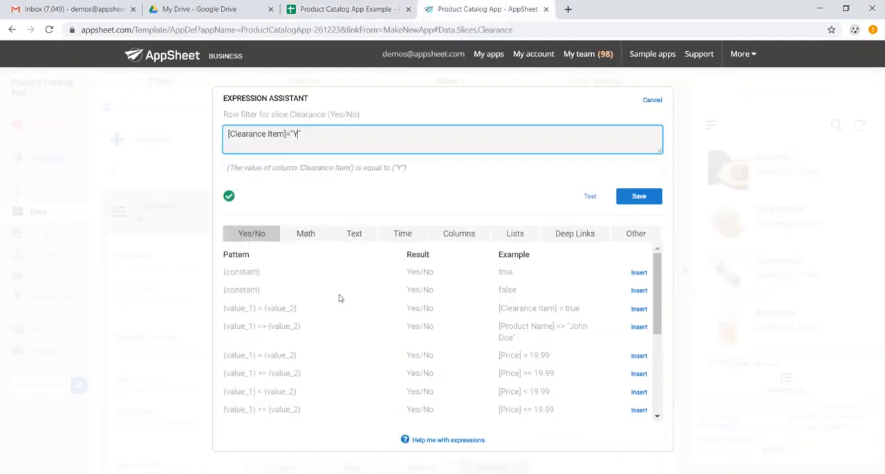
click(640, 198)
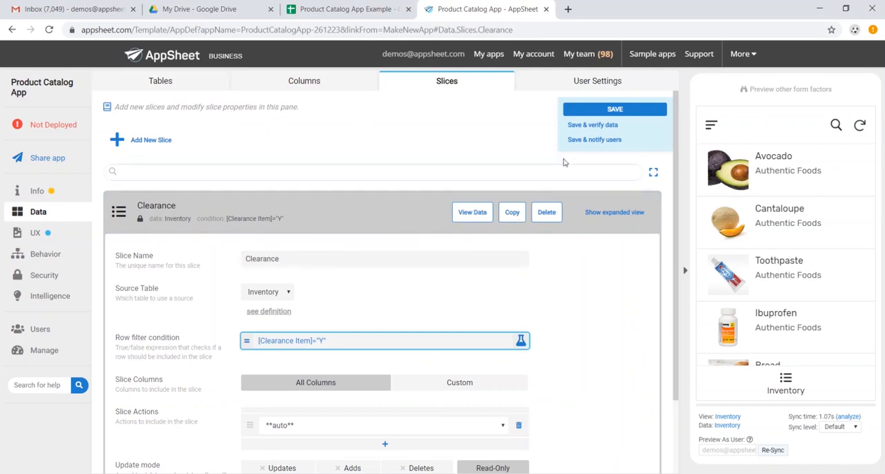
click(615, 110)
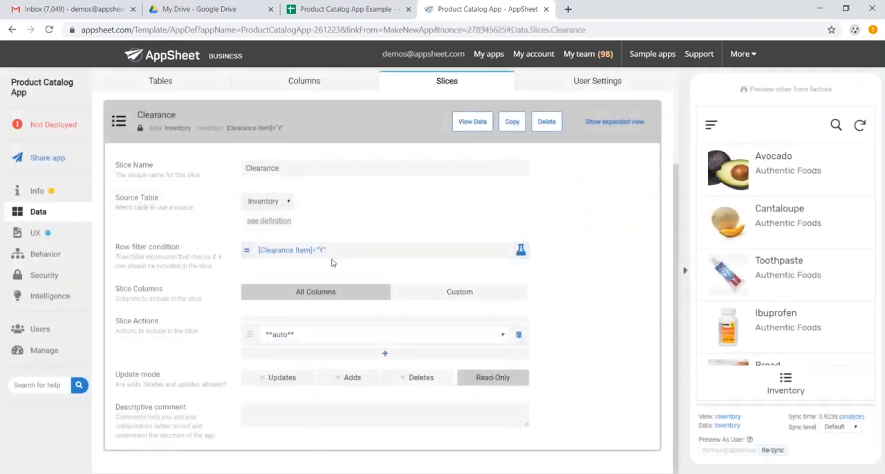
Open the Inventory view's settings, try the table and gallery view types, and return the view to deck
click(58, 234)
click(285, 269)
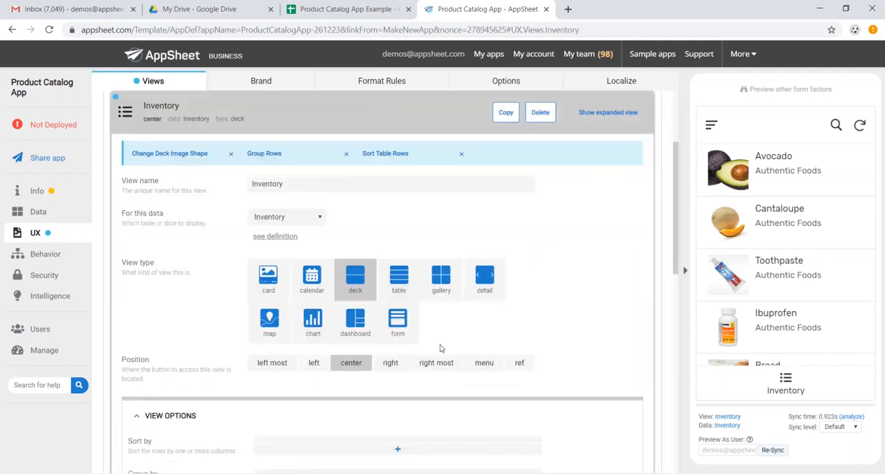
click(400, 284)
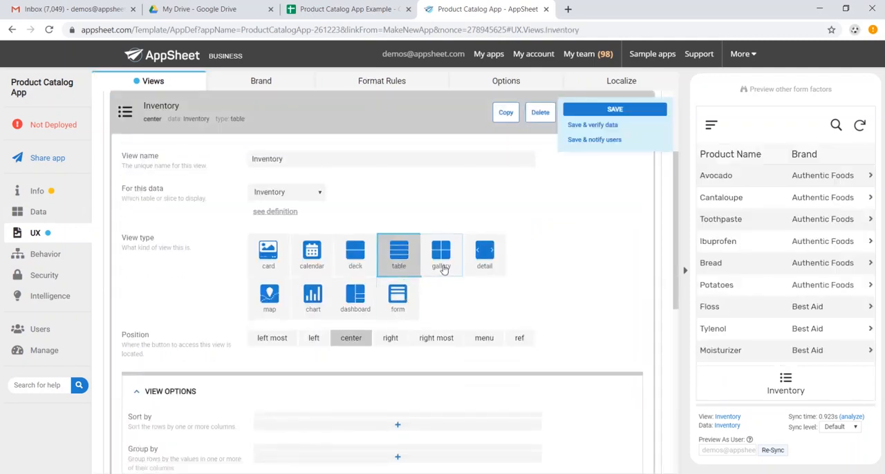
click(442, 270)
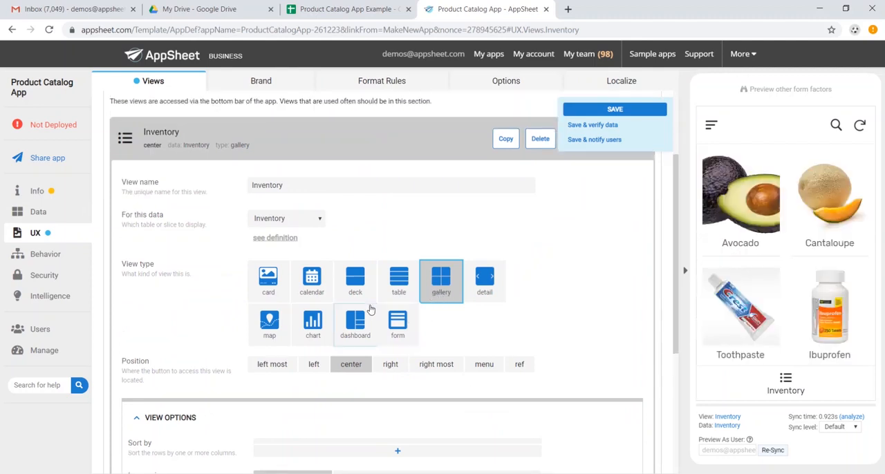
click(357, 292)
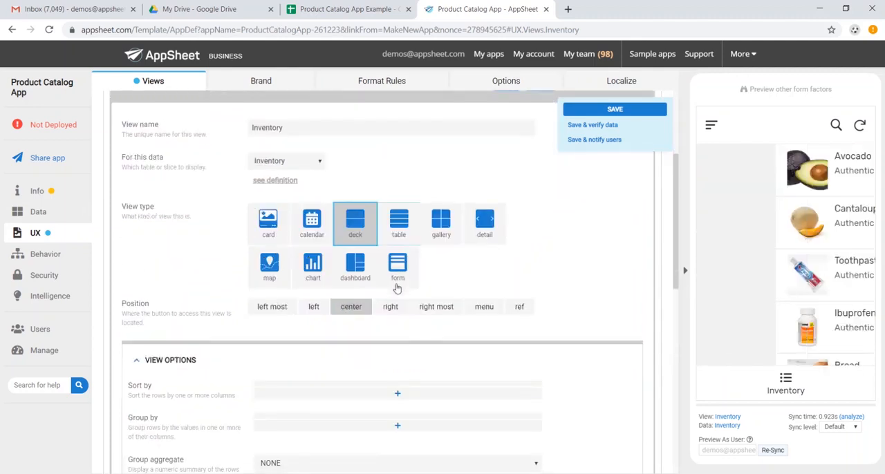
Group the Inventory view's rows by Brand in ascending order and check the groups in the app preview
scroll(368, 333, down, 1)
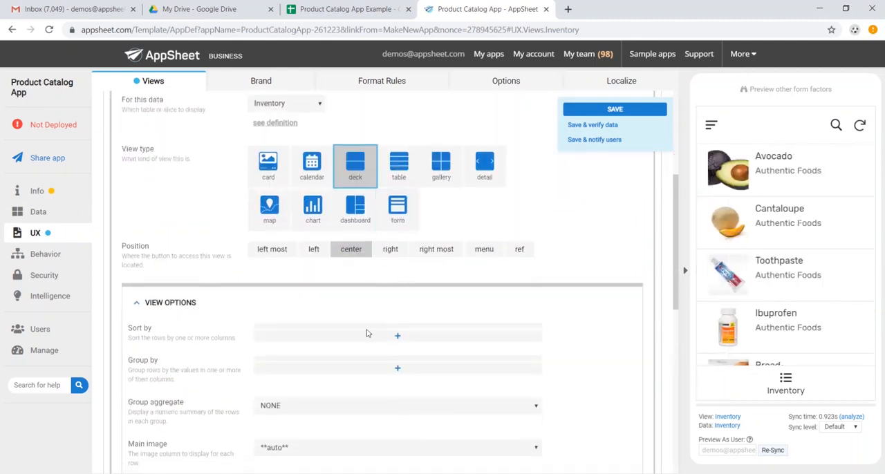
click(398, 368)
click(365, 376)
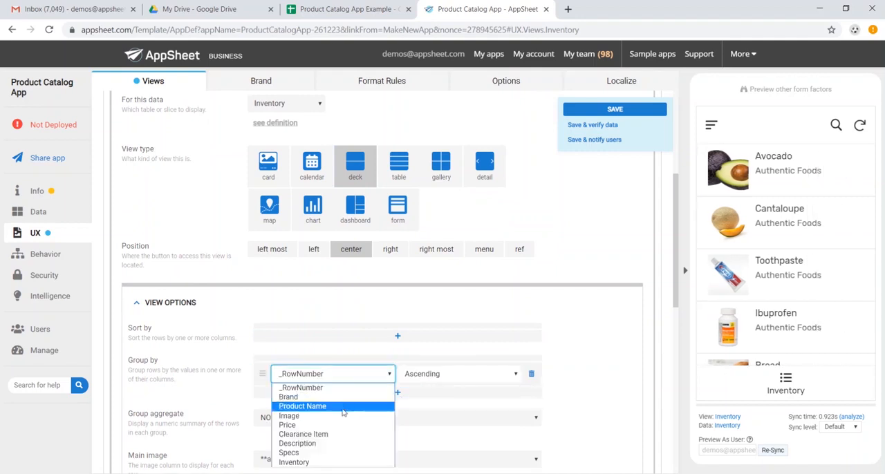
click(349, 398)
right_click(432, 378)
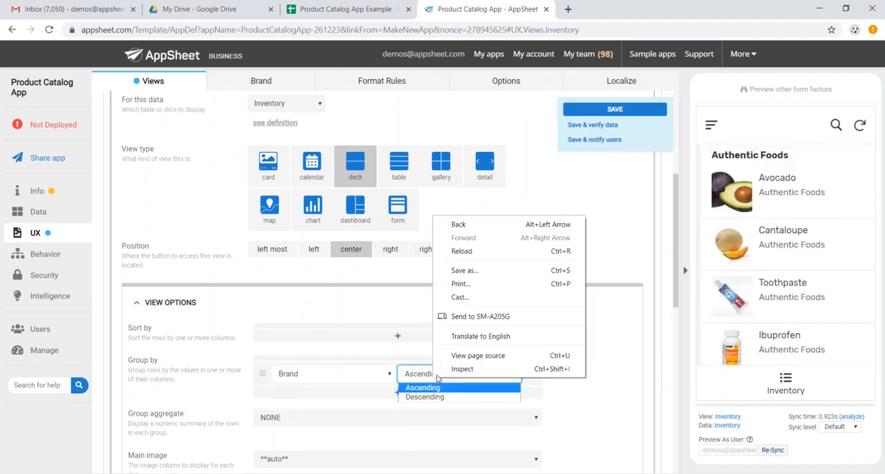
click(625, 349)
click(625, 348)
scroll(807, 252, down, 10)
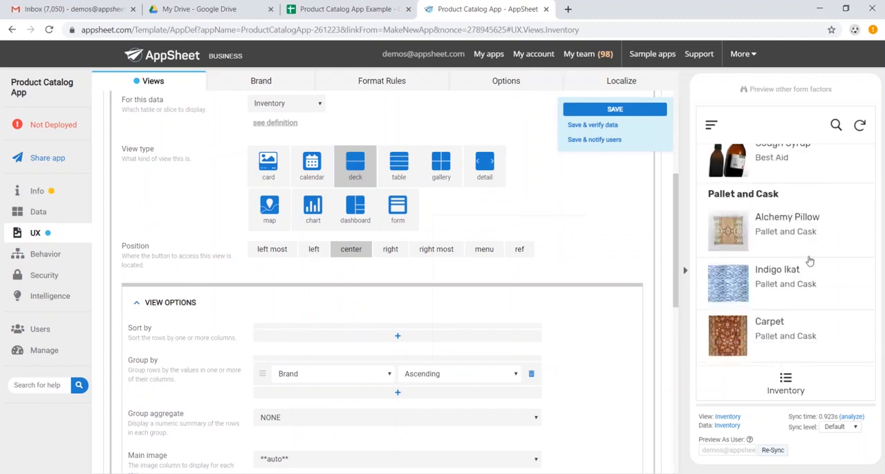
scroll(810, 261, up, 10)
Sort the Inventory view's rows by Product Name in ascending order
click(373, 337)
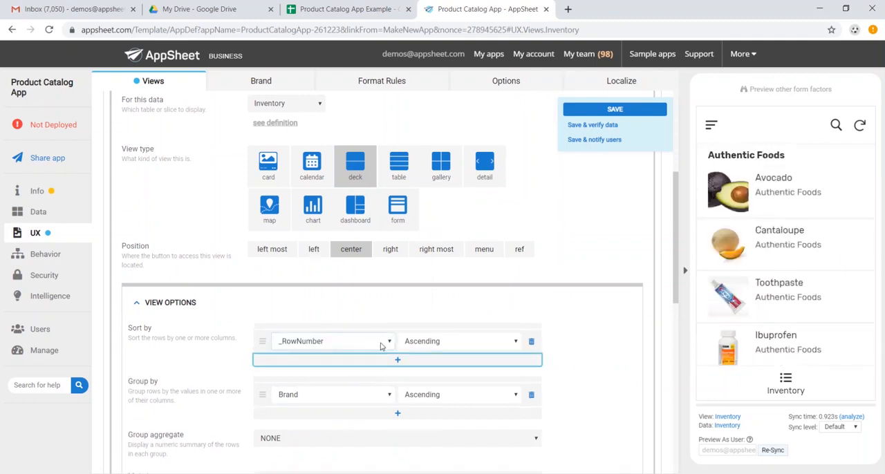
click(368, 342)
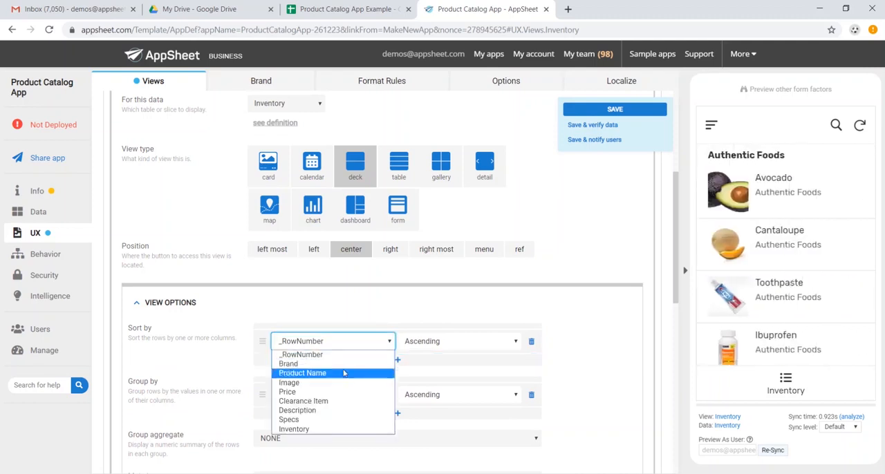
click(344, 374)
scroll(360, 359, down, 3)
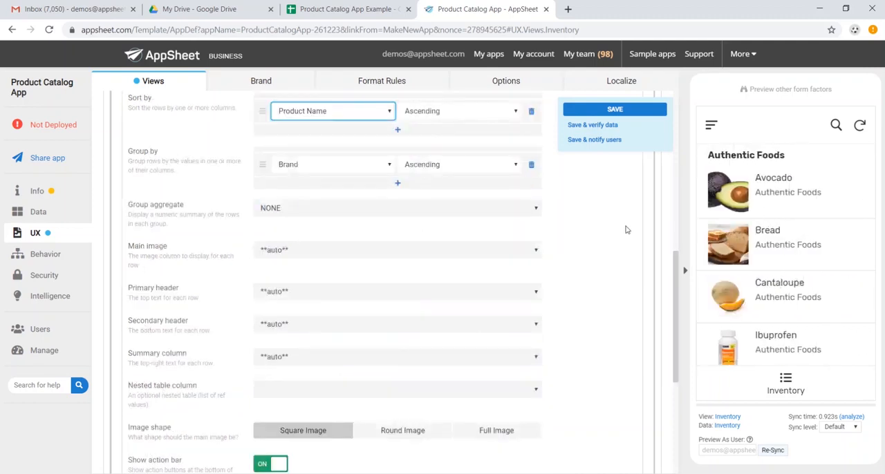
scroll(627, 230, up, 1)
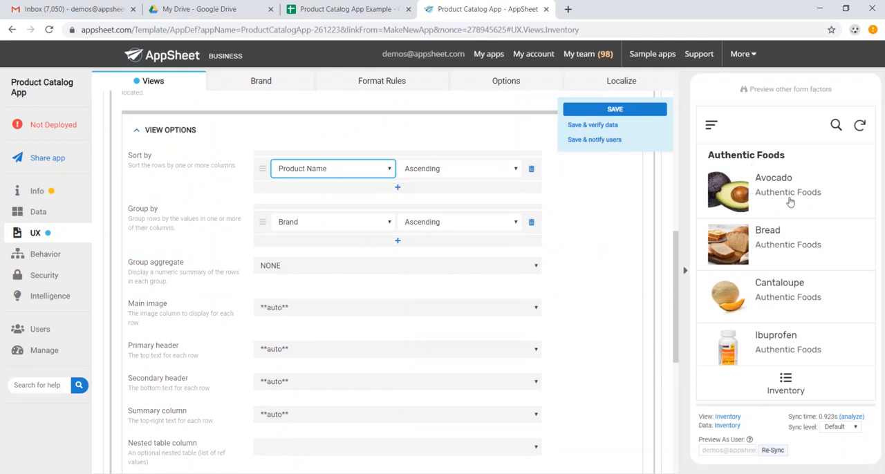
Set the Inventory view's secondary header to Price
click(417, 386)
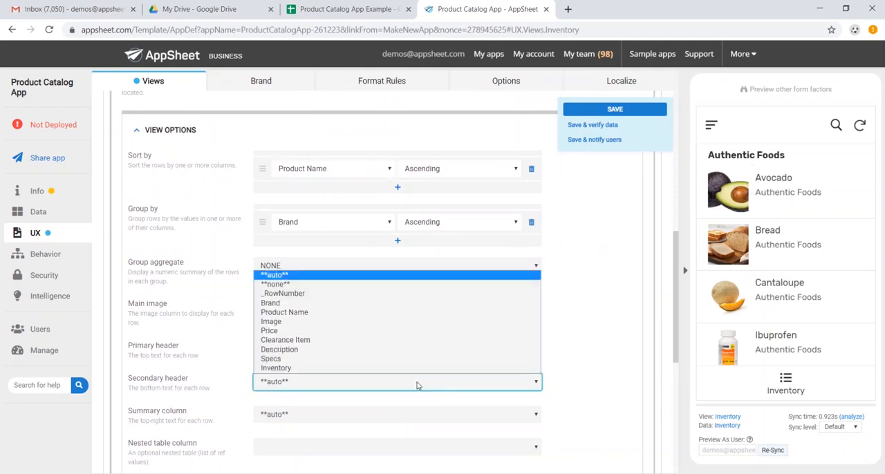
click(400, 331)
scroll(585, 330, down, 5)
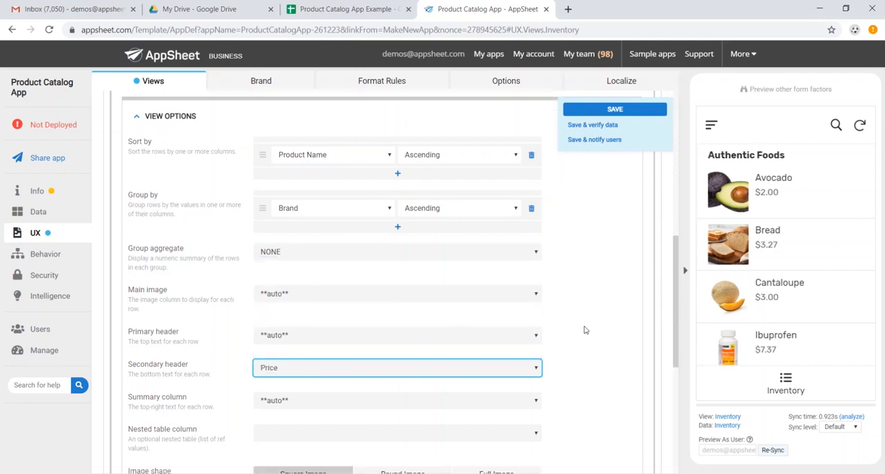
Search the view icons for "cart", give the Inventory view a shopping cart icon, and collapse its settings
scroll(279, 344, down, 1)
click(352, 306)
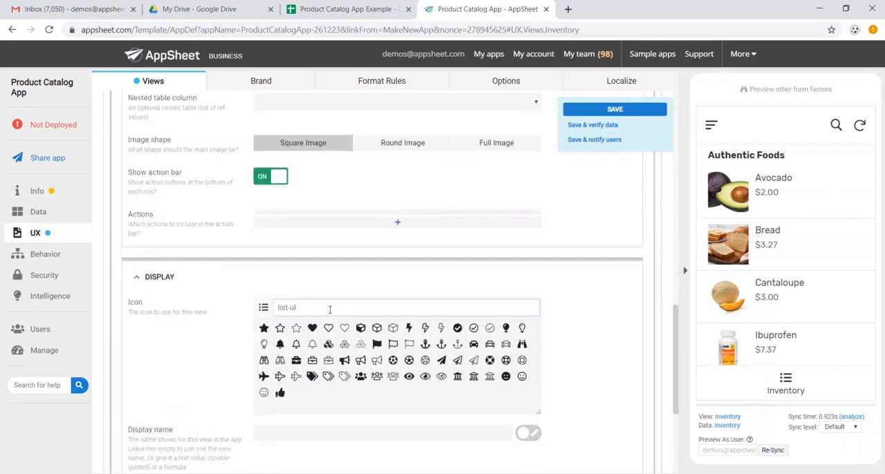
text(cart)
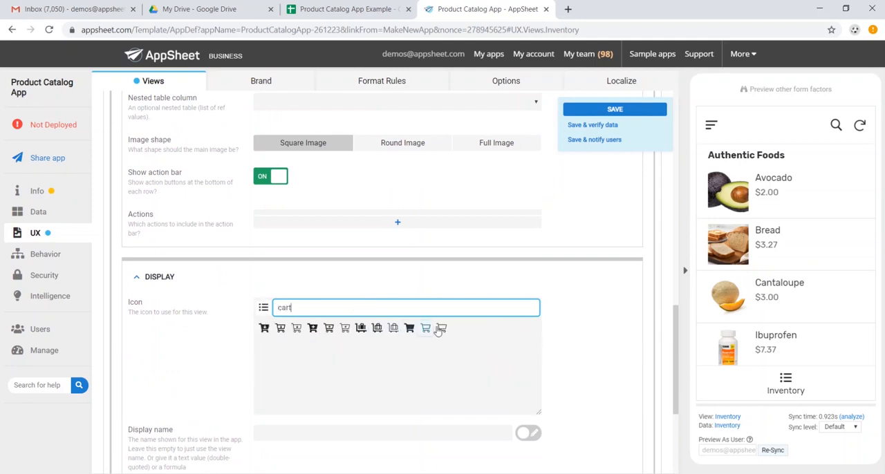
click(440, 329)
scroll(549, 255, up, 13)
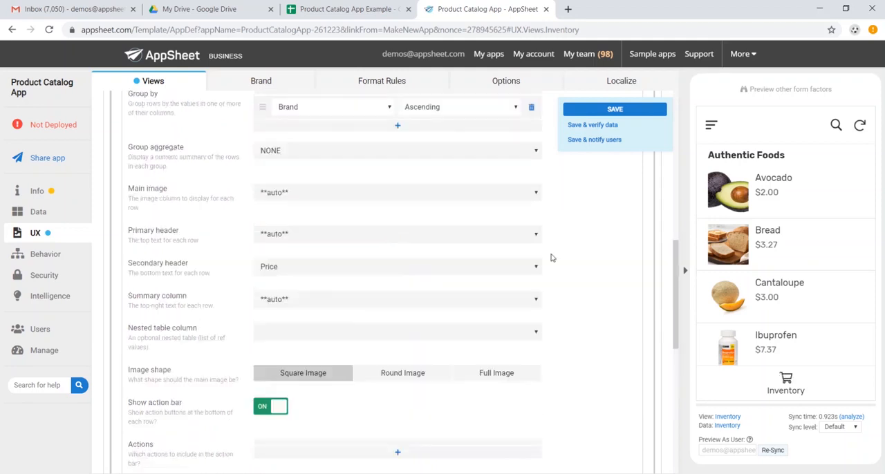
click(359, 273)
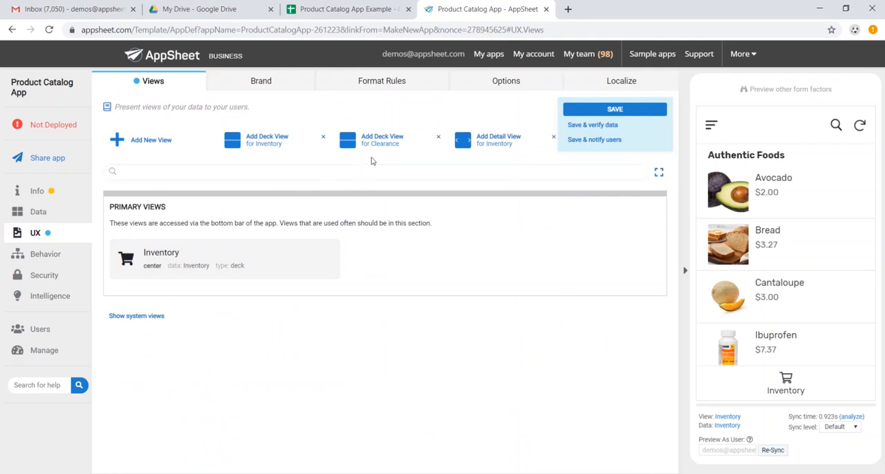
Duplicate the Inventory view and name the copy Clearance
click(275, 269)
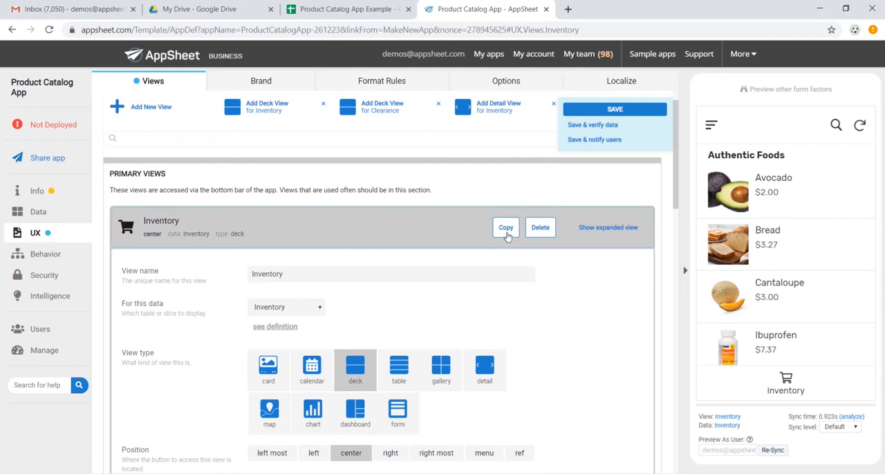
click(507, 232)
click(246, 234)
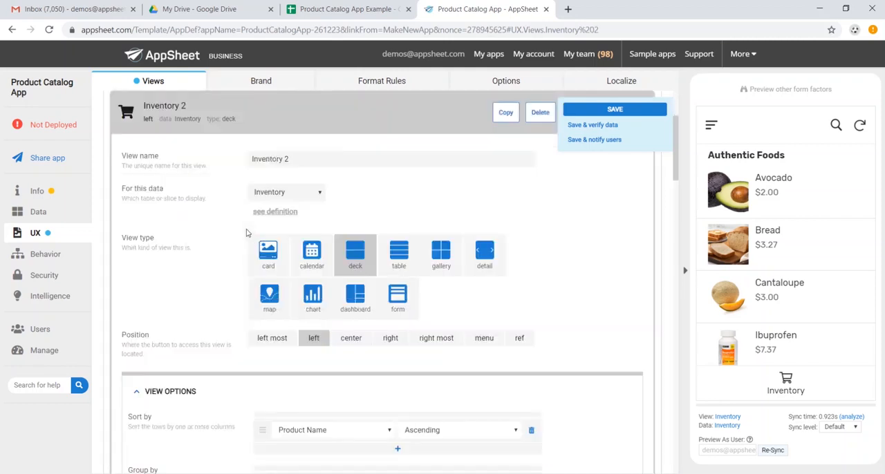
click(316, 164)
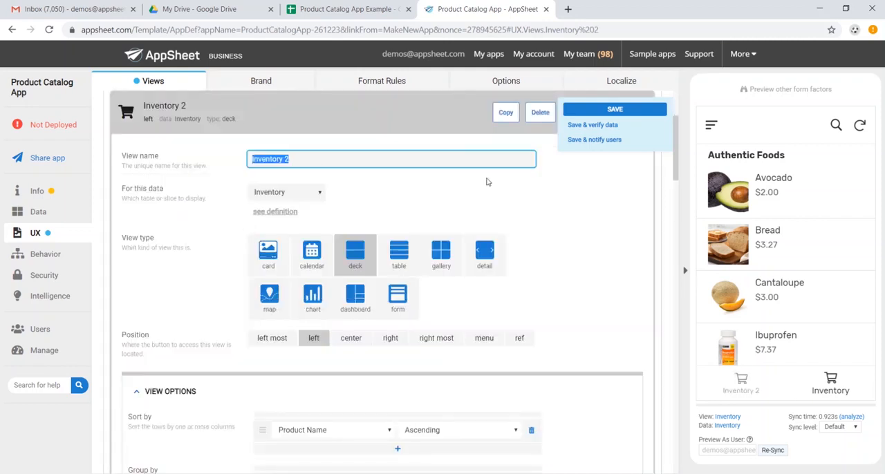
text(Clearance)
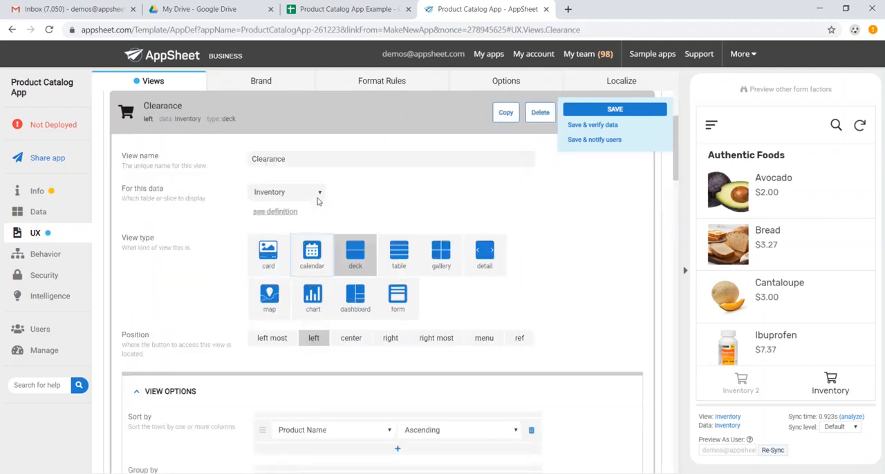
Make the Clearance view use the Clearance slice as its data and set its position to right most
click(318, 198)
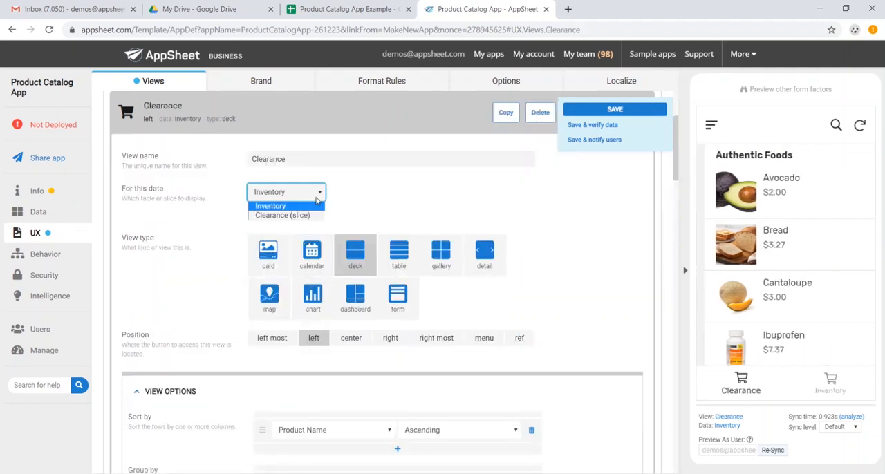
click(283, 215)
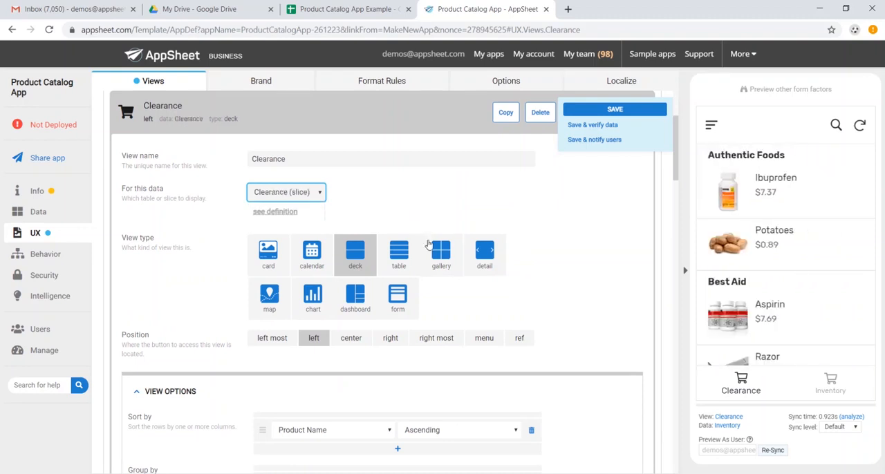
click(430, 339)
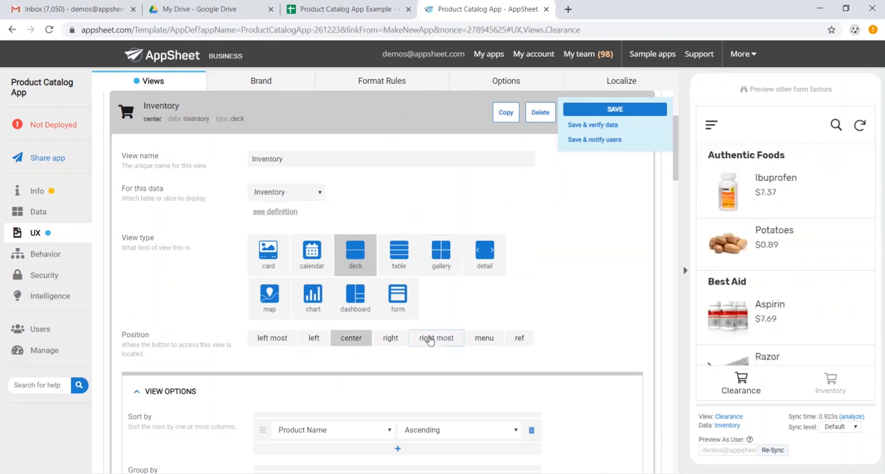
Search the view icons for "dollar" and give the Clearance view a plain dollar sign icon
scroll(387, 339, down, 10)
click(332, 272)
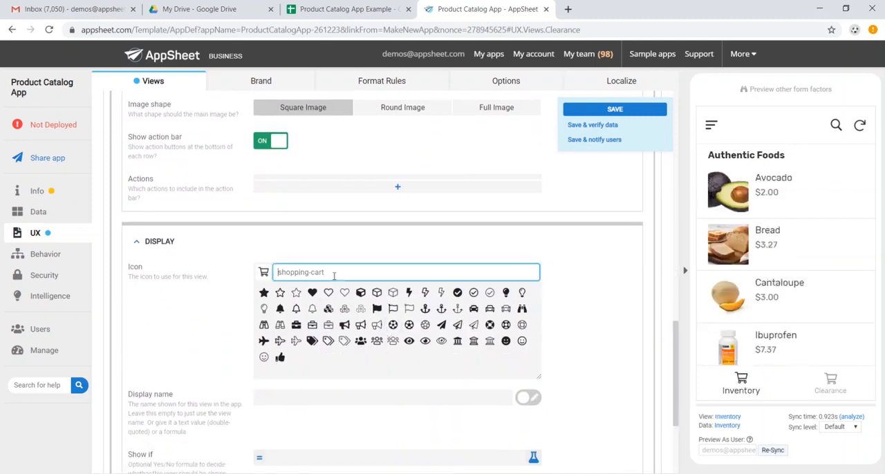
text(dollar)
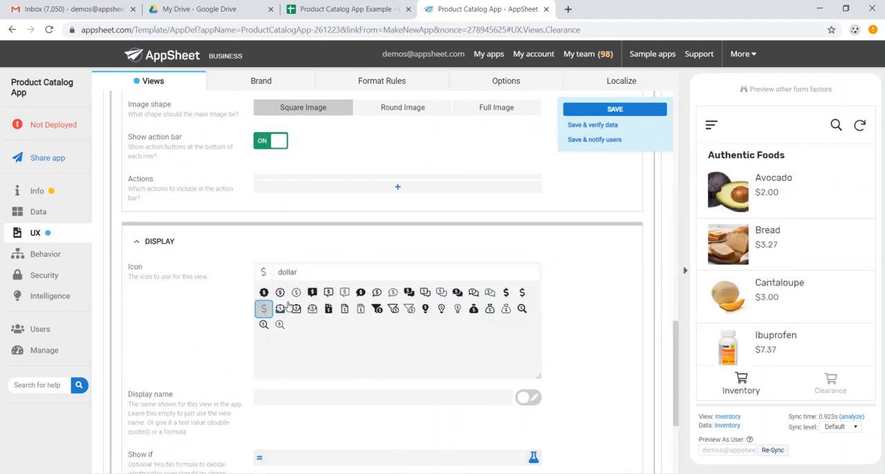
Examine the product list of the Clearance view in the app preview and open the preview's navigation menu
scroll(821, 300, down, 3)
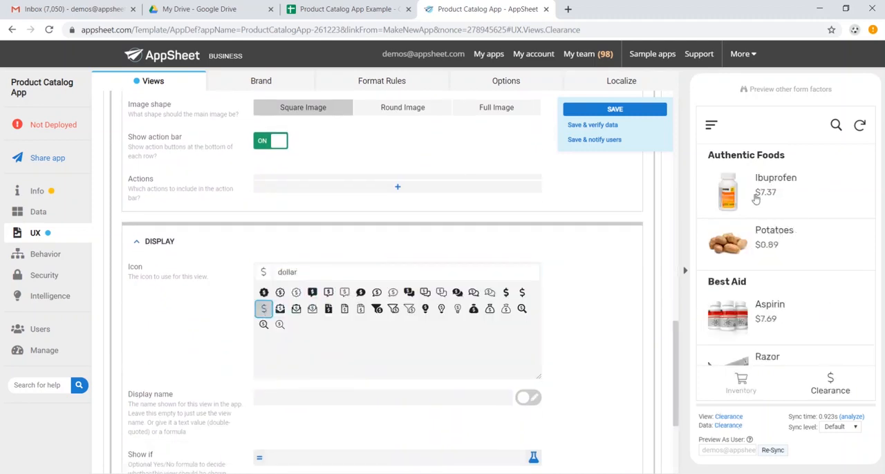
scroll(761, 203, down, 2)
scroll(772, 218, down, 2)
scroll(774, 212, up, 4)
click(710, 130)
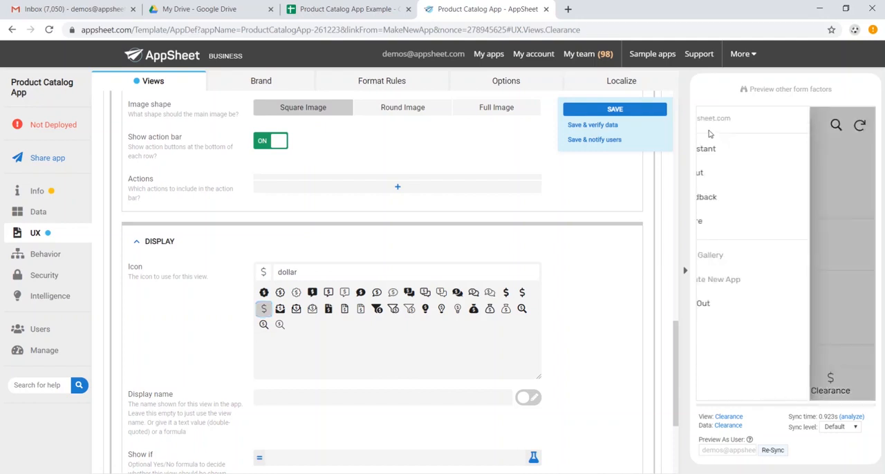
Close the preview's navigation menu and view the app in other form factors, rotated to landscape and as a tablet
click(865, 204)
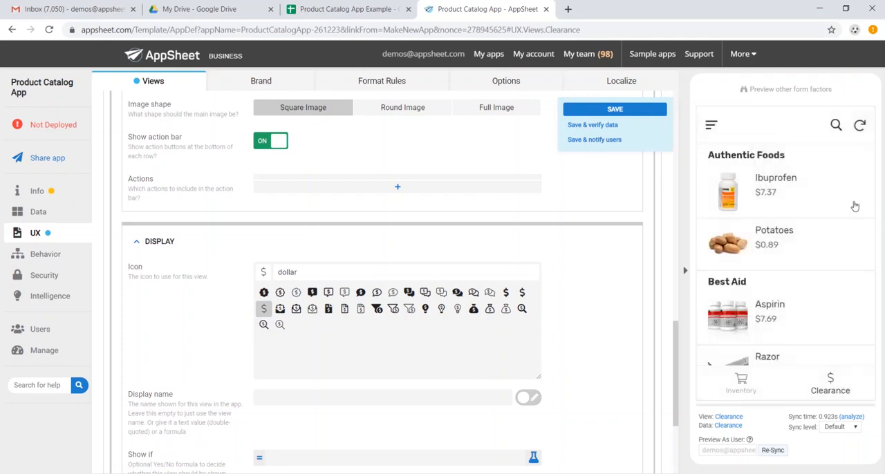
scroll(636, 178, up, 10)
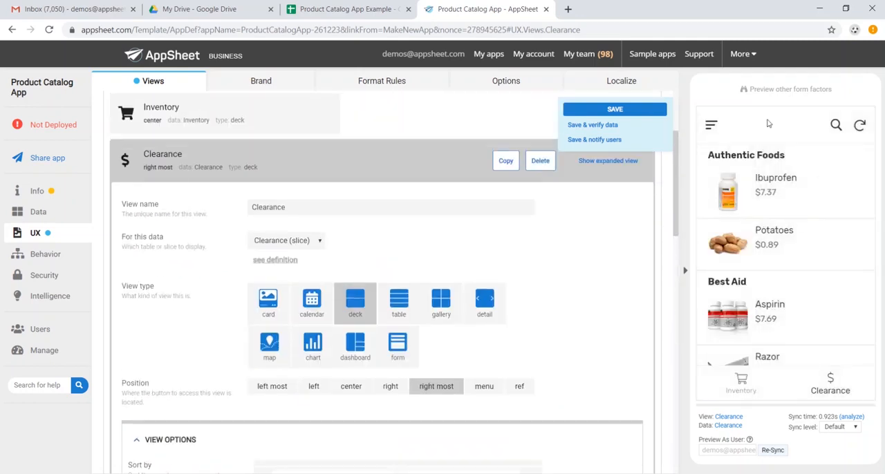
click(770, 91)
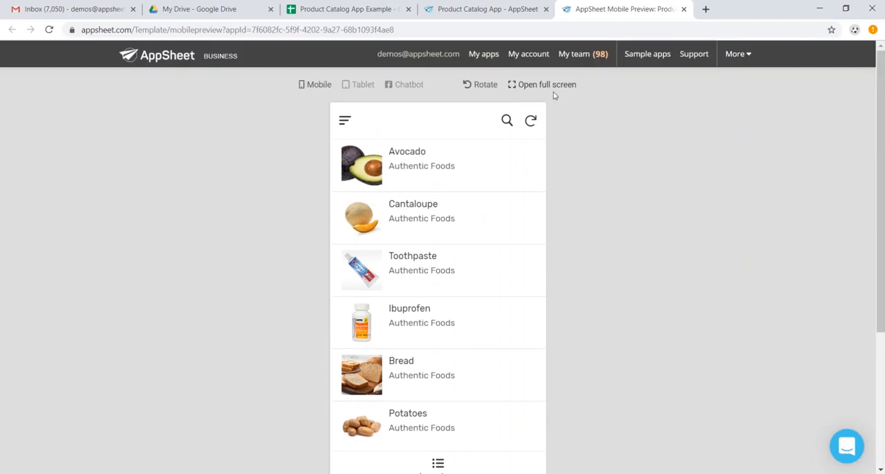
click(477, 87)
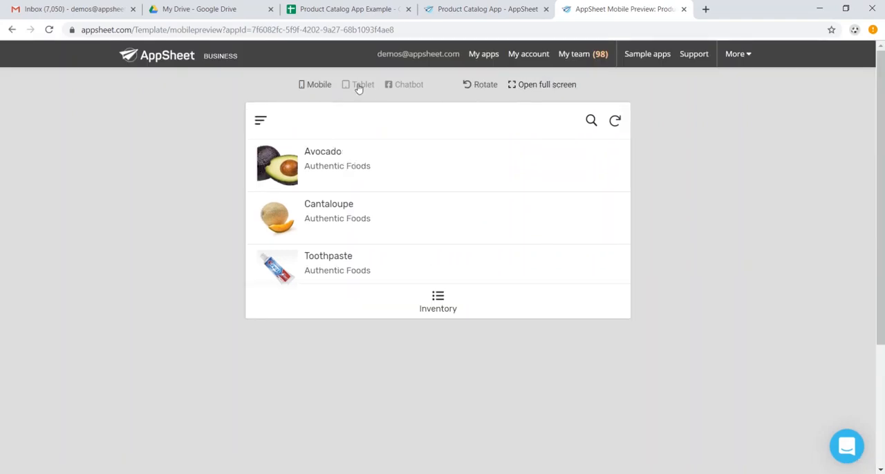
click(359, 86)
scroll(487, 158, down, 1)
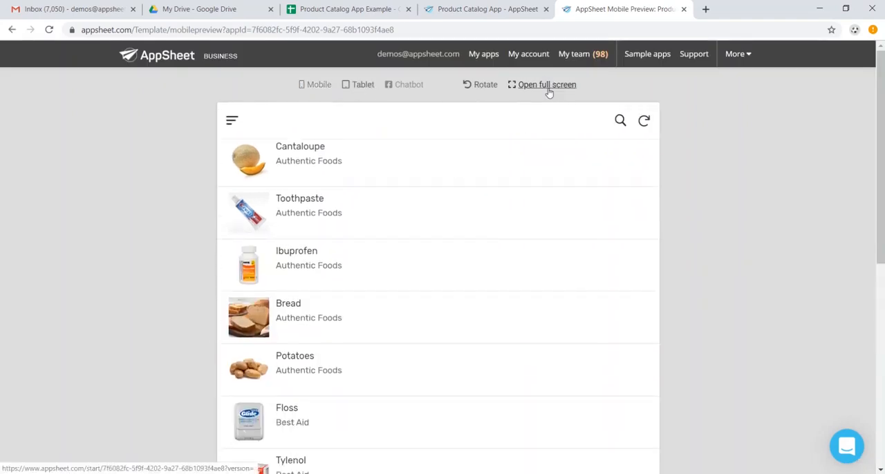
Open the app preview full screen and look through the inventory list
click(547, 88)
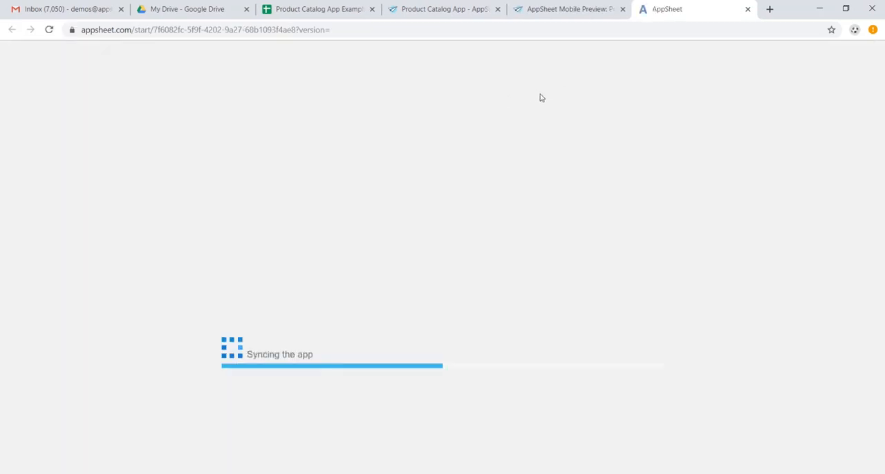
scroll(530, 152, down, 2)
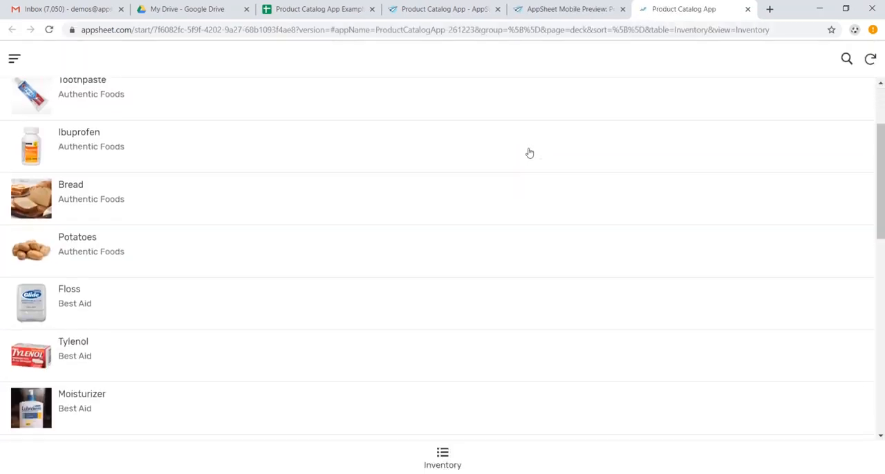
scroll(530, 151, up, 2)
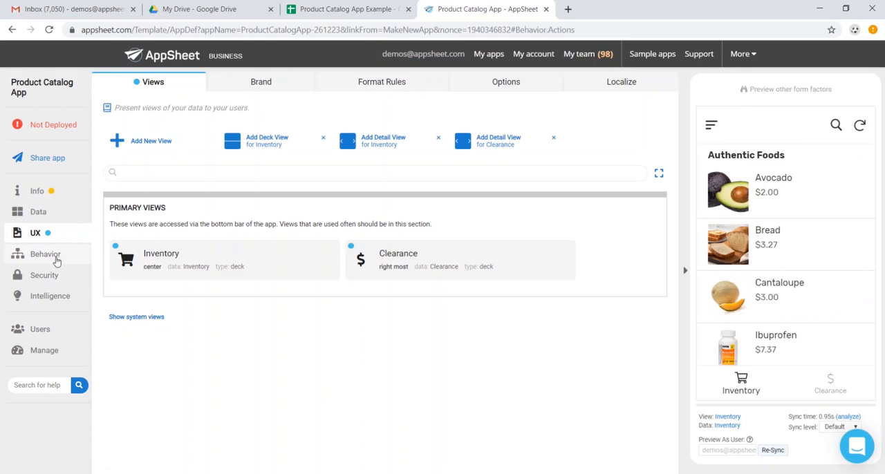
Add a trial action for the Inventory table, view the available action types, and delete the action again
click(57, 260)
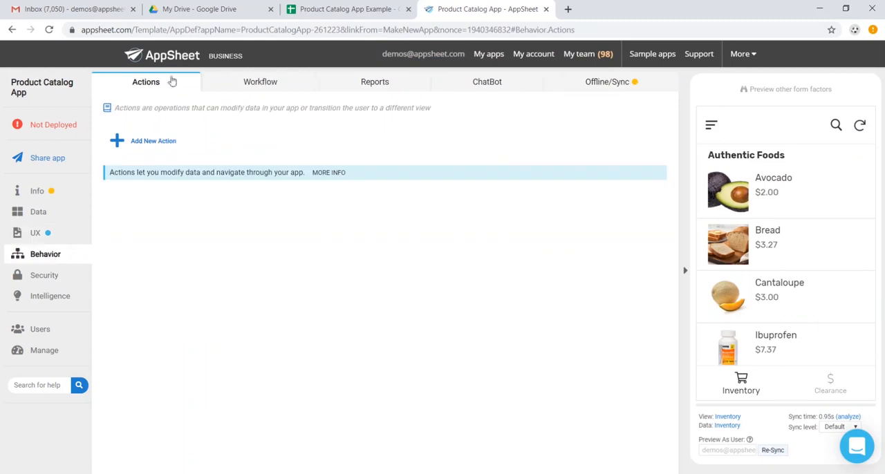
click(178, 145)
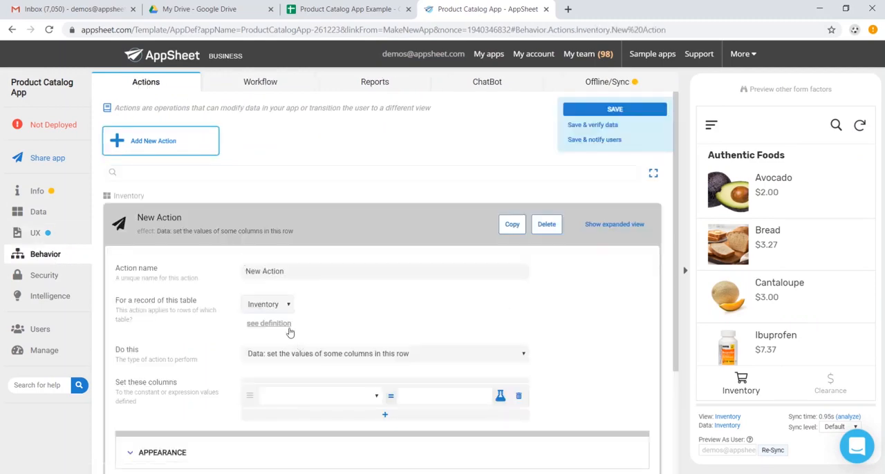
click(335, 361)
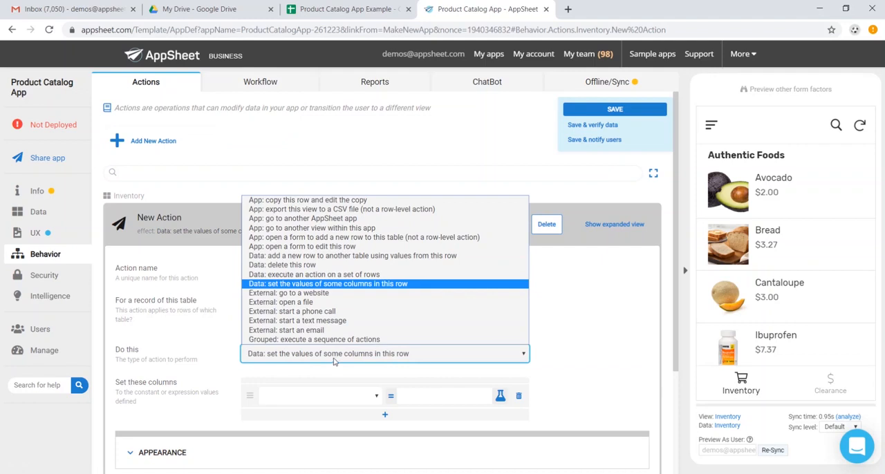
click(334, 361)
click(550, 230)
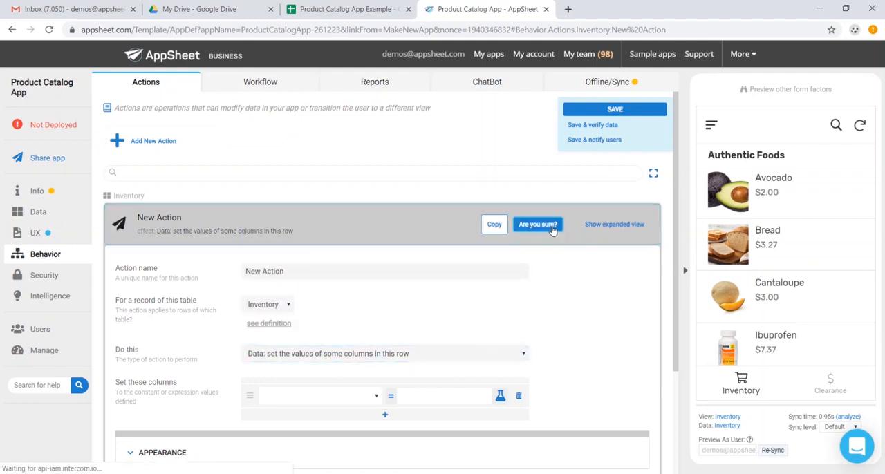
click(553, 229)
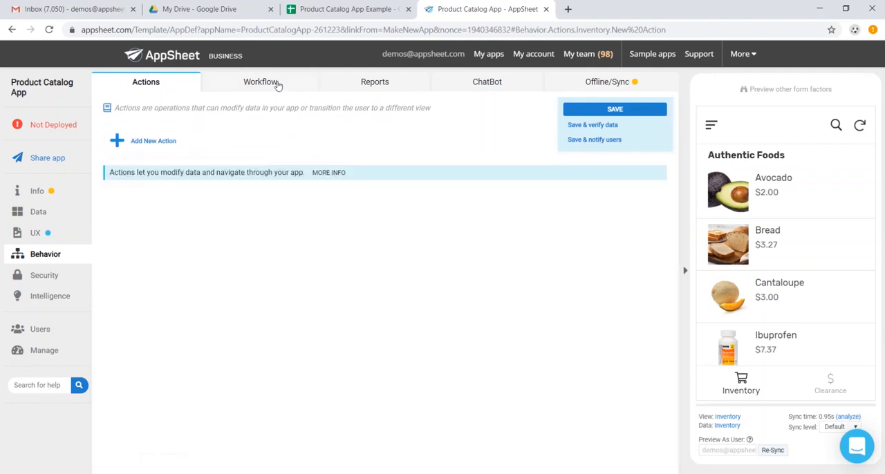
Look over the workflow rules, the reports and the authentication providers offered for user sign-in
click(276, 84)
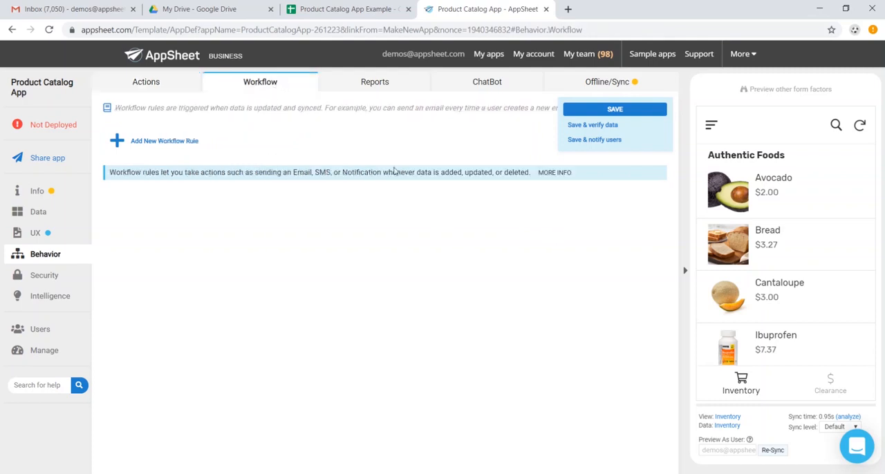
click(385, 85)
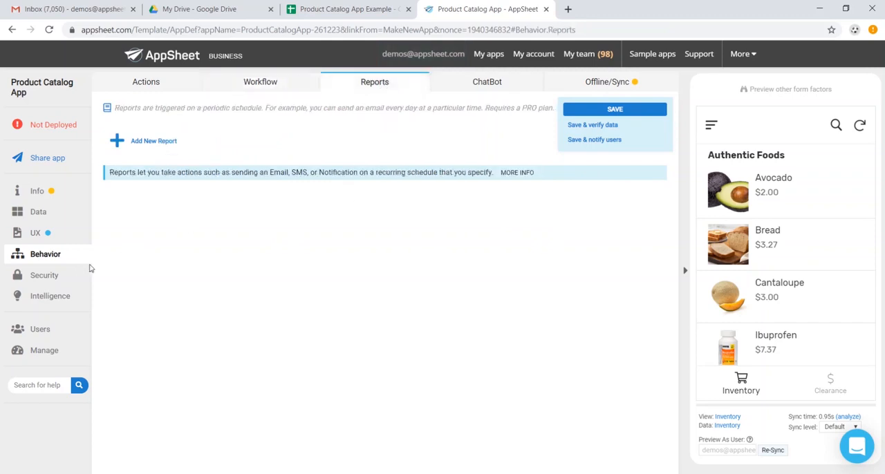
click(44, 276)
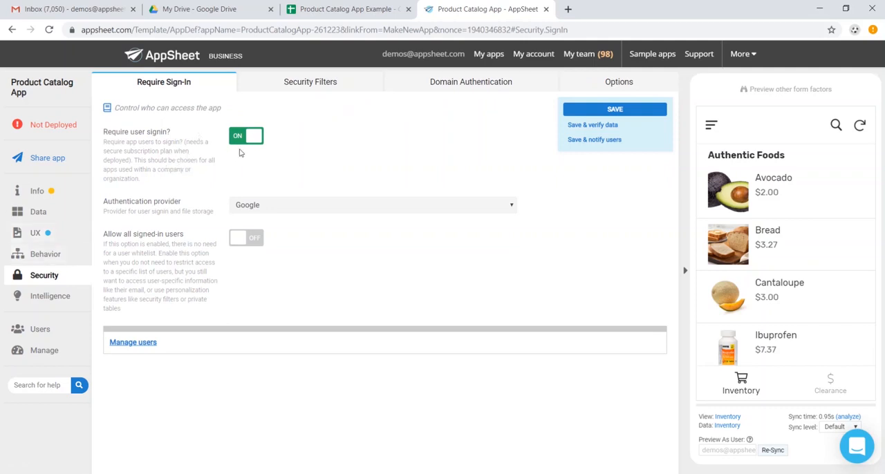
click(298, 207)
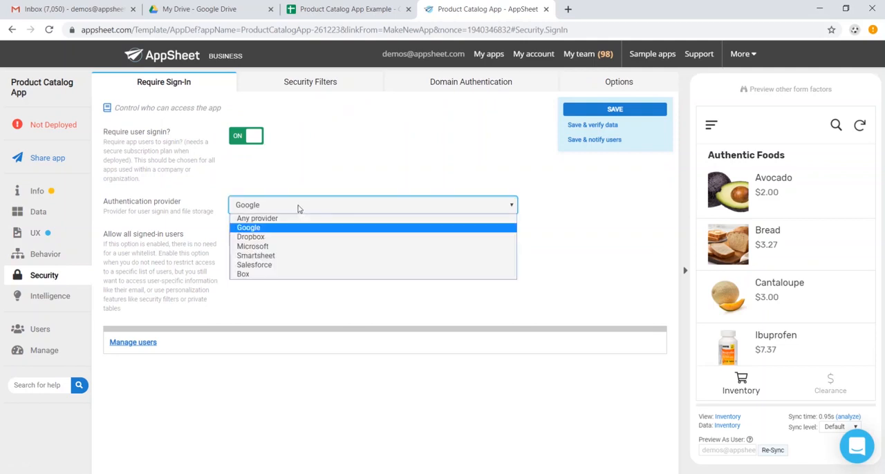
click(298, 207)
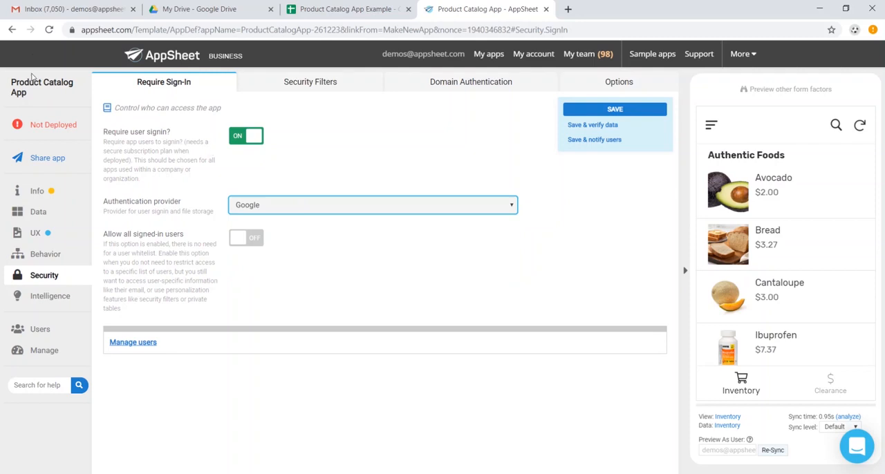
Turn off required user sign-in, acknowledge both public data and authorization for an insecure app, and save the app
click(239, 136)
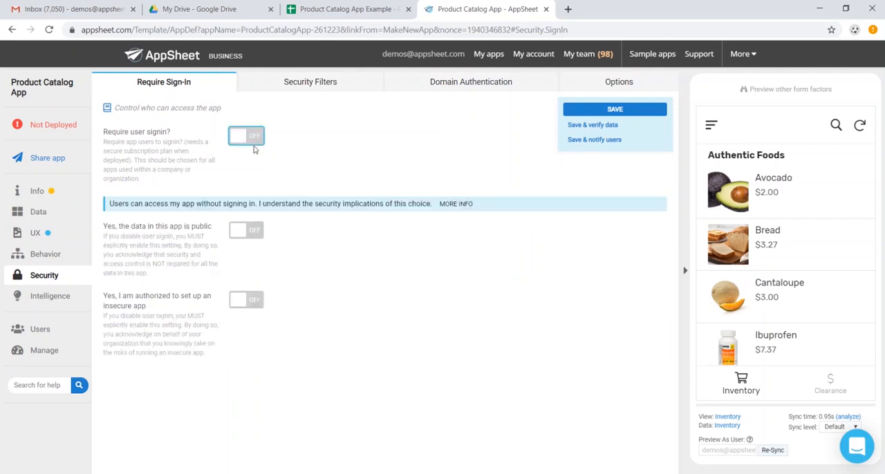
click(242, 230)
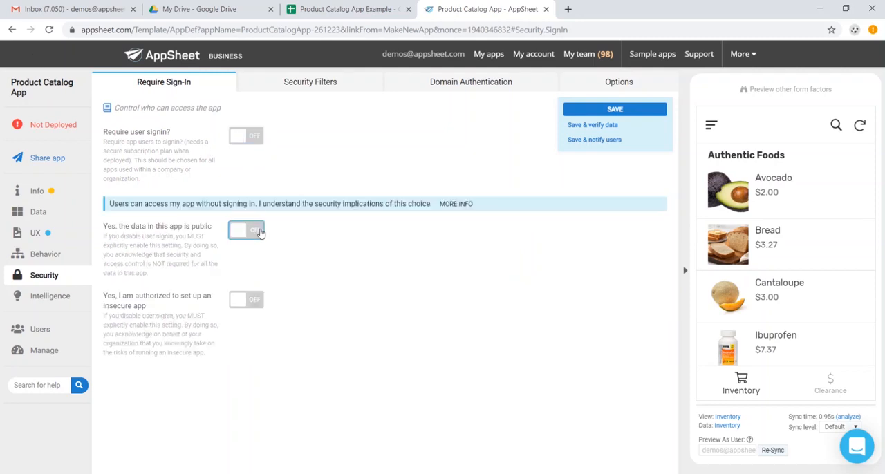
click(250, 300)
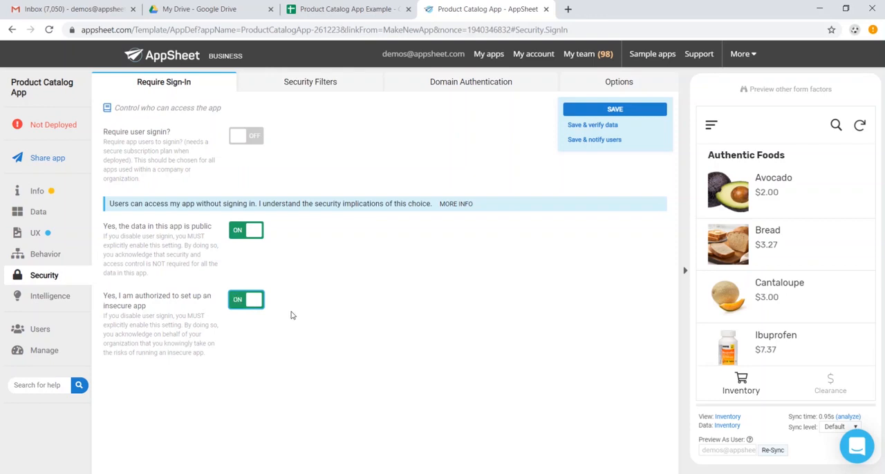
click(635, 111)
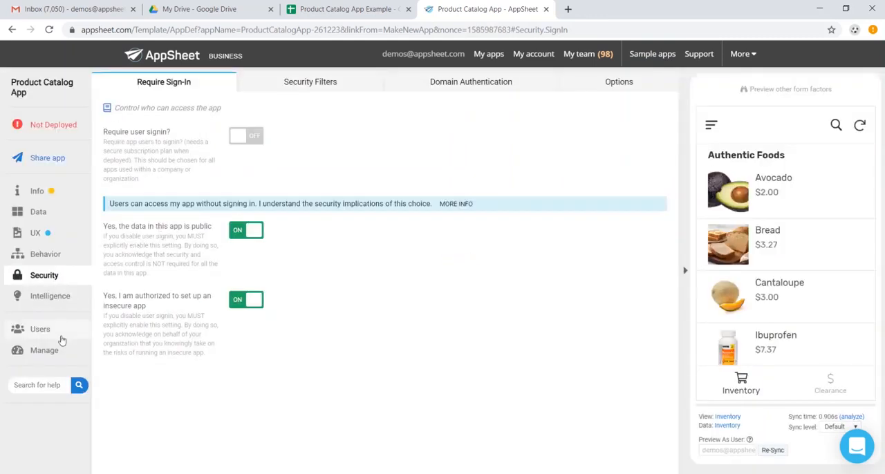
Share the app with one user by entering the tester's e-mail address and completing the robot check
click(44, 330)
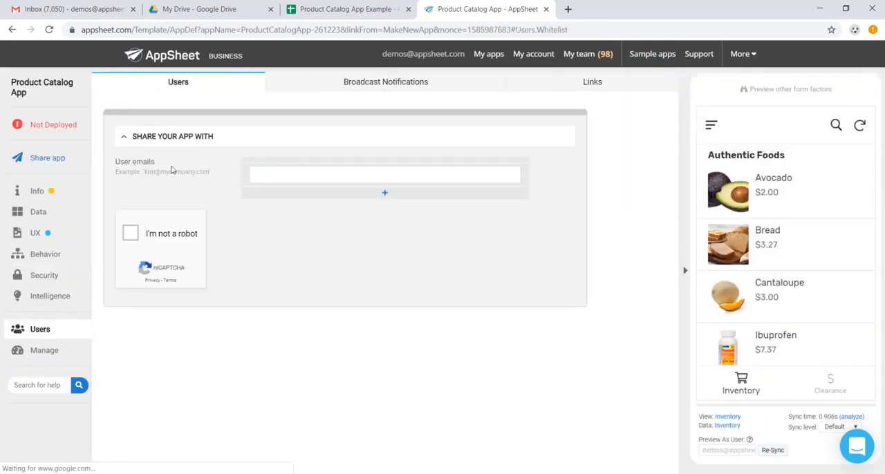
click(306, 178)
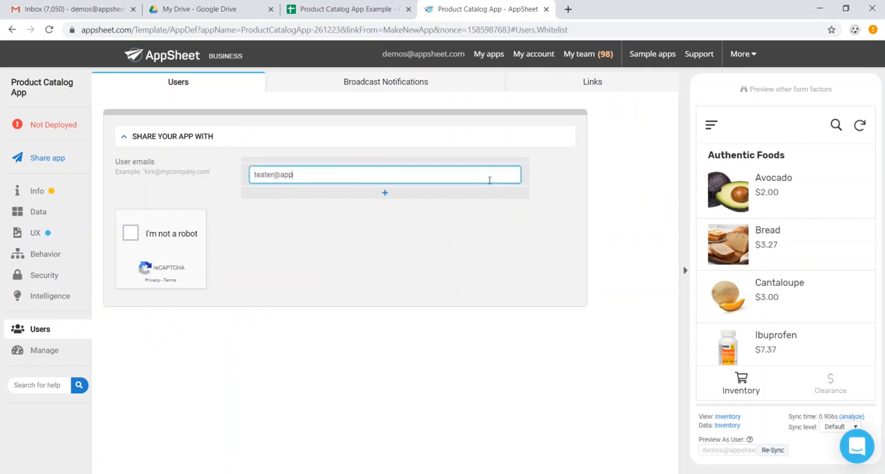
click(130, 233)
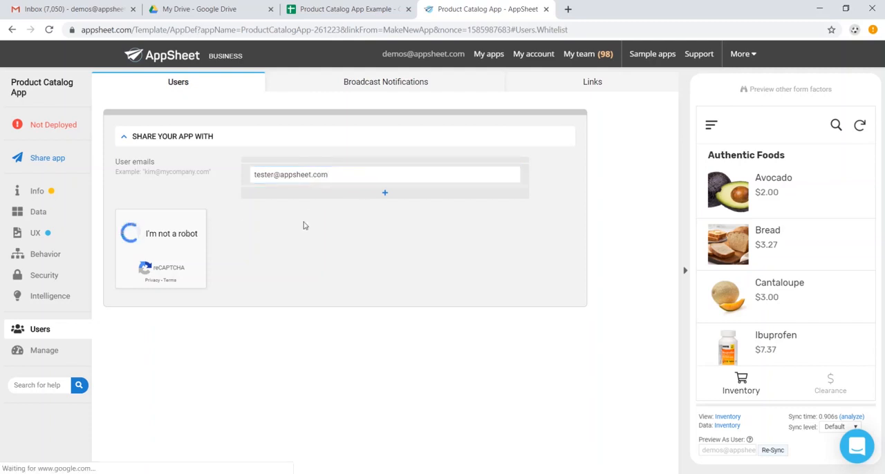
click(348, 359)
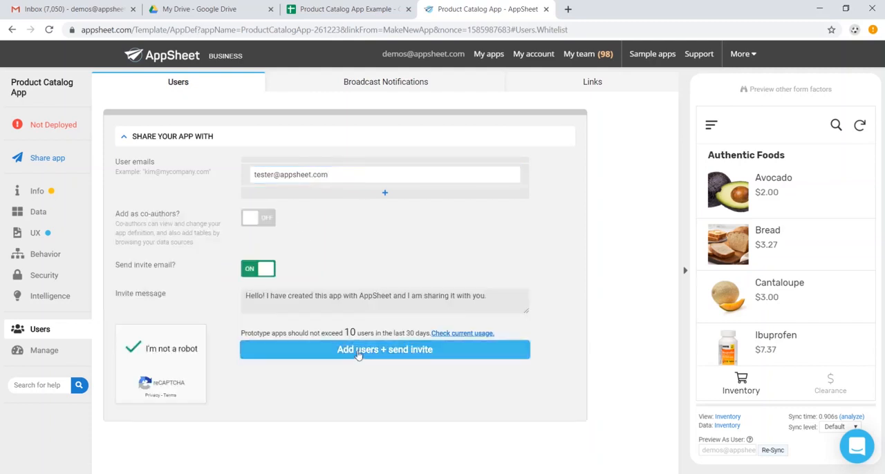
Run the deployment check for the Product Catalog App and go through its results
click(47, 129)
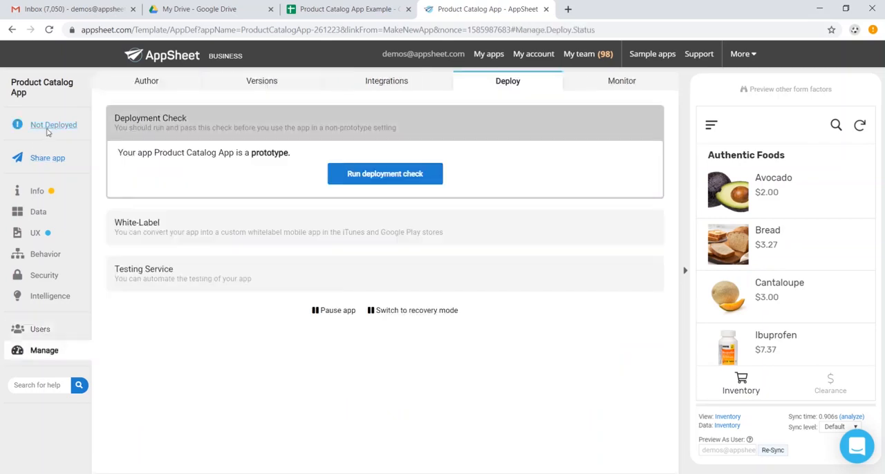
click(377, 179)
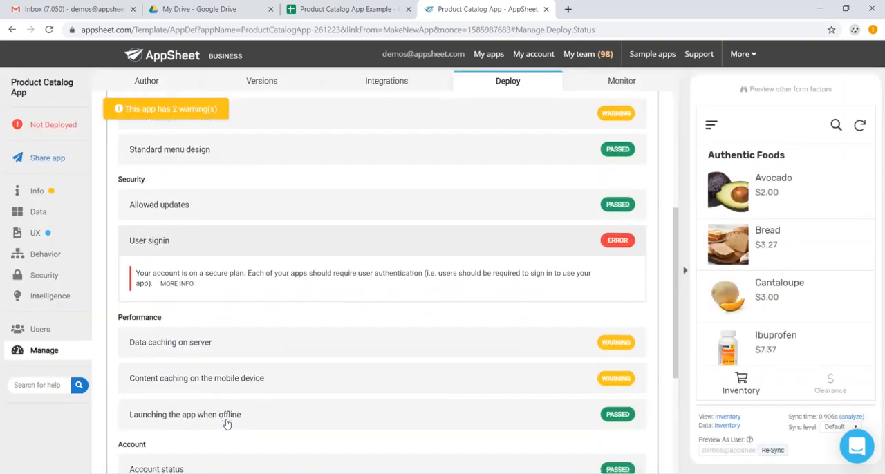
scroll(228, 420, down, 2)
click(334, 350)
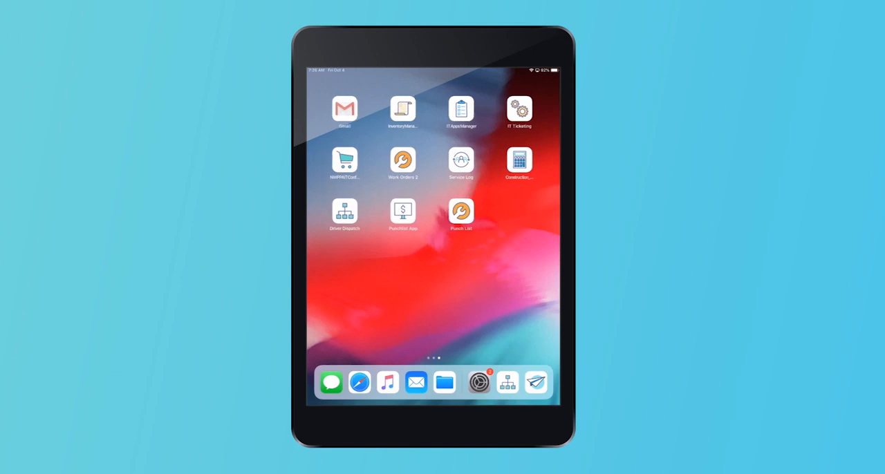
Switch to Gmail on the tablet and install the Product Catalog App from its e-mail, opening the link with Safari
click(346, 109)
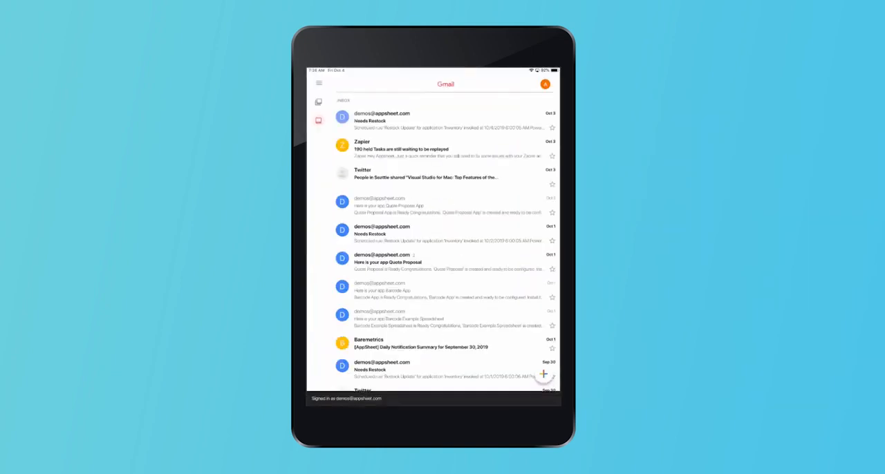
click(446, 120)
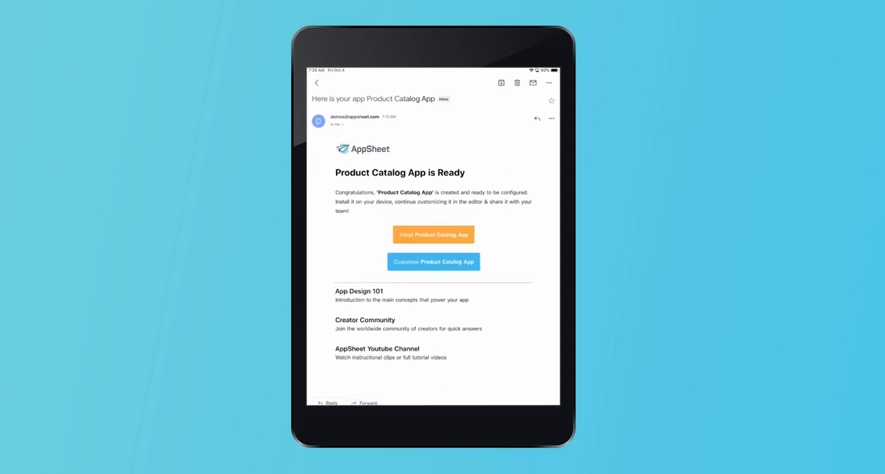
click(434, 235)
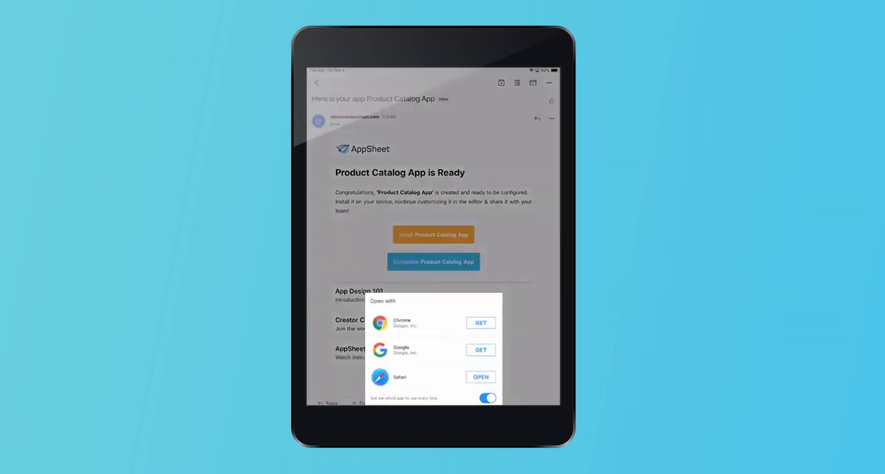
click(481, 377)
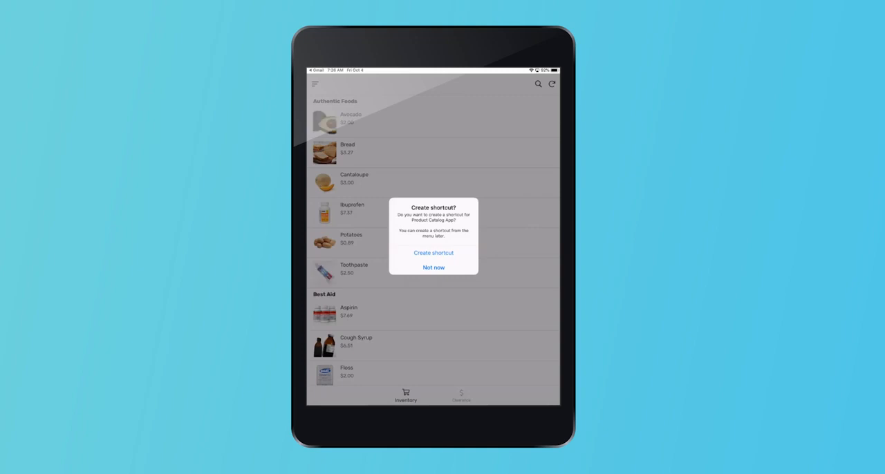
Create a Home Screen shortcut for the Product Catalog App through Safari's sharing options
click(434, 253)
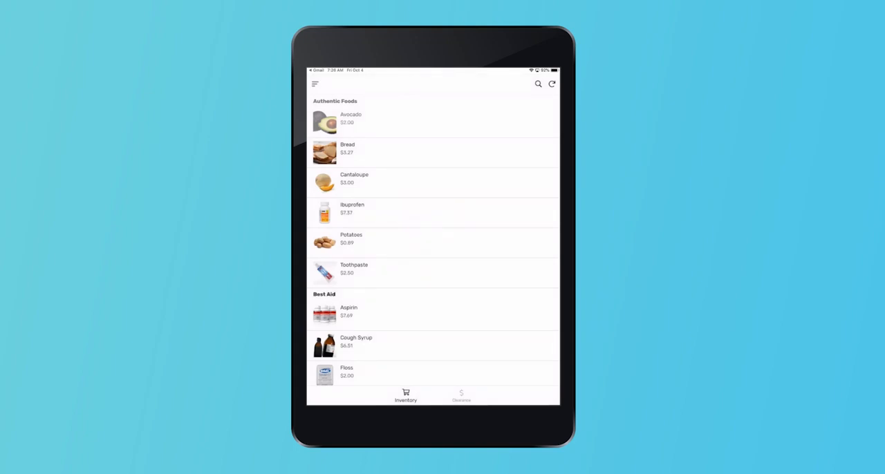
click(515, 81)
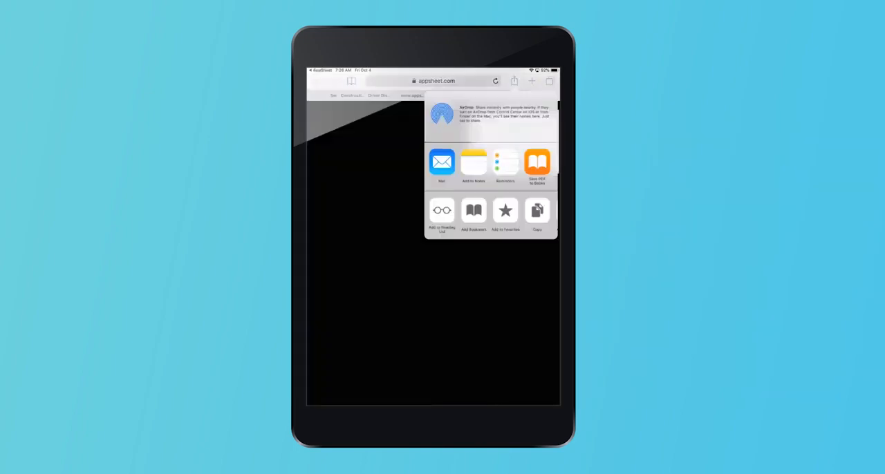
drag(526, 211, 462, 211)
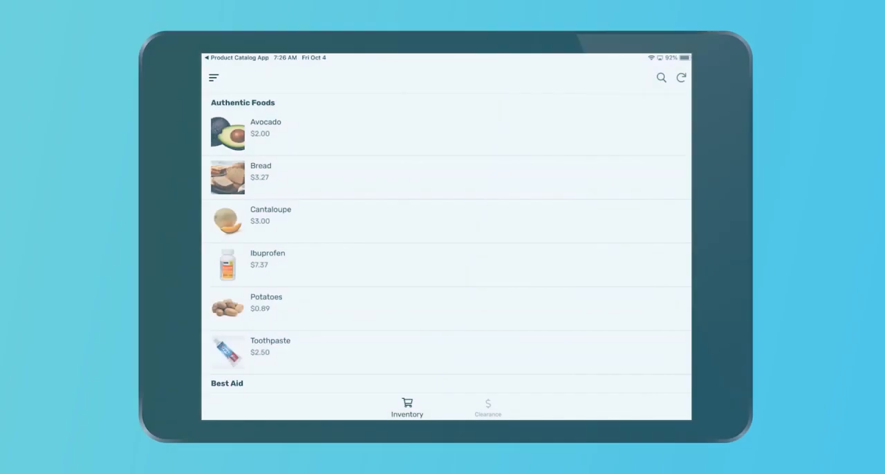
Browse the Inventory list, open the Bread details, and page through the products as far as Potatoes and back
scroll(447, 243, down, 10)
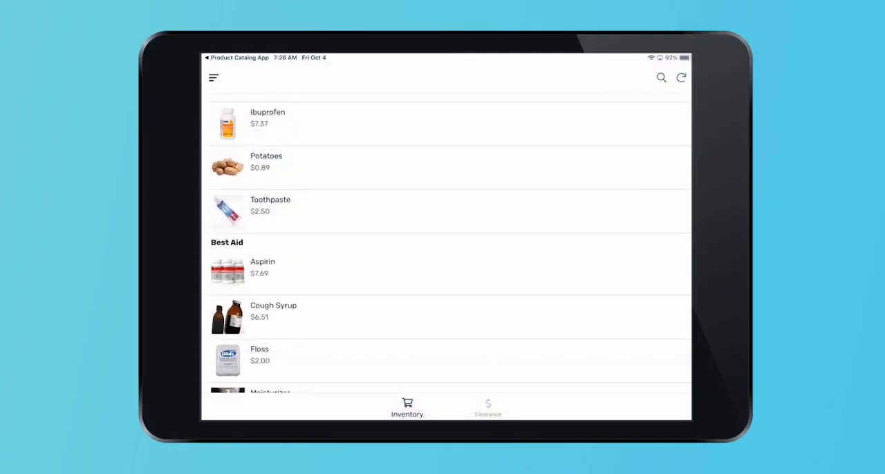
scroll(446, 242, up, 10)
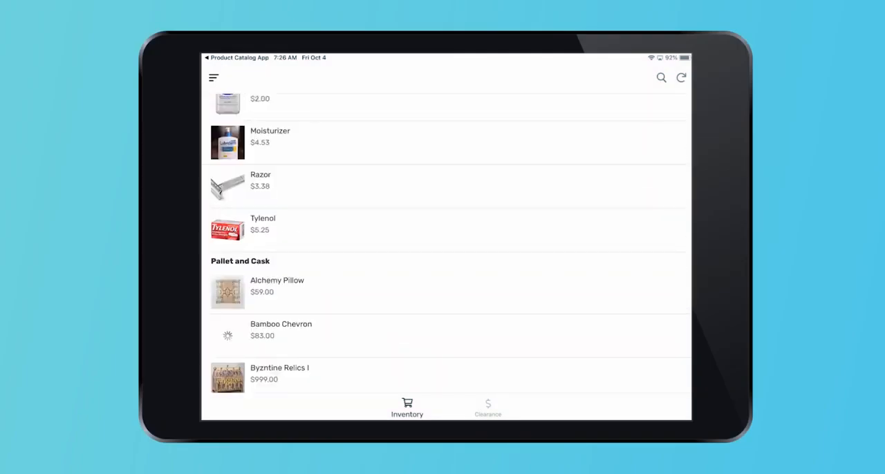
scroll(446, 242, up, 2)
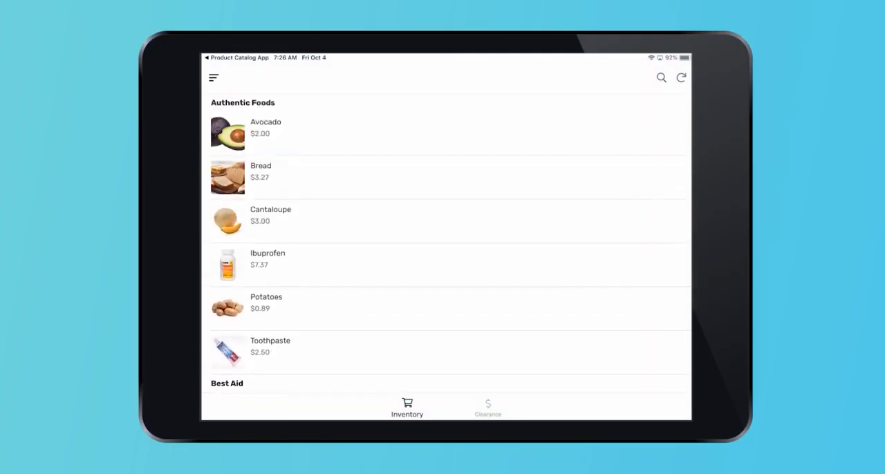
click(446, 178)
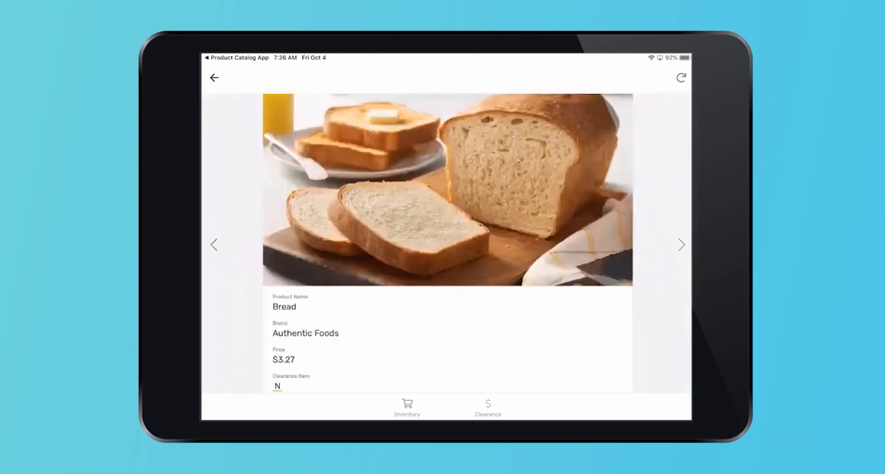
click(682, 244)
click(682, 245)
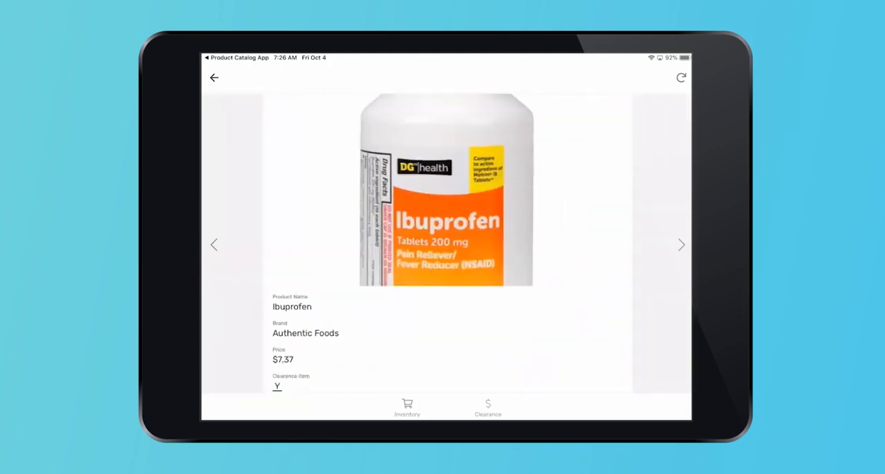
click(682, 245)
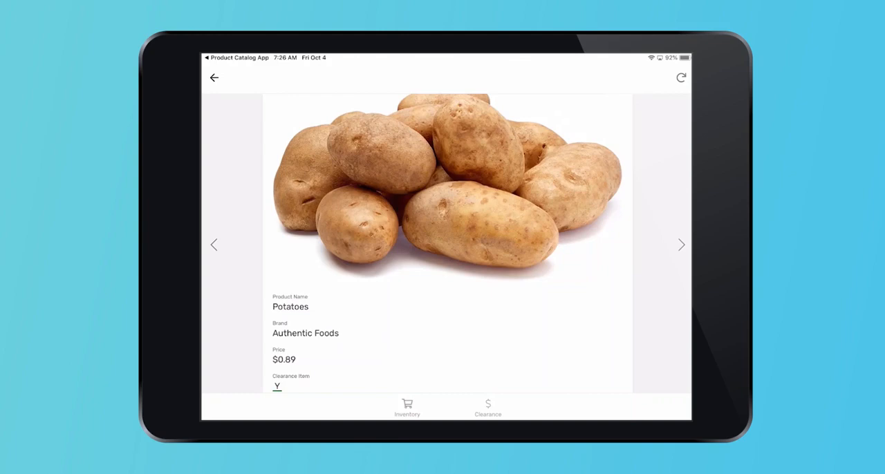
click(213, 245)
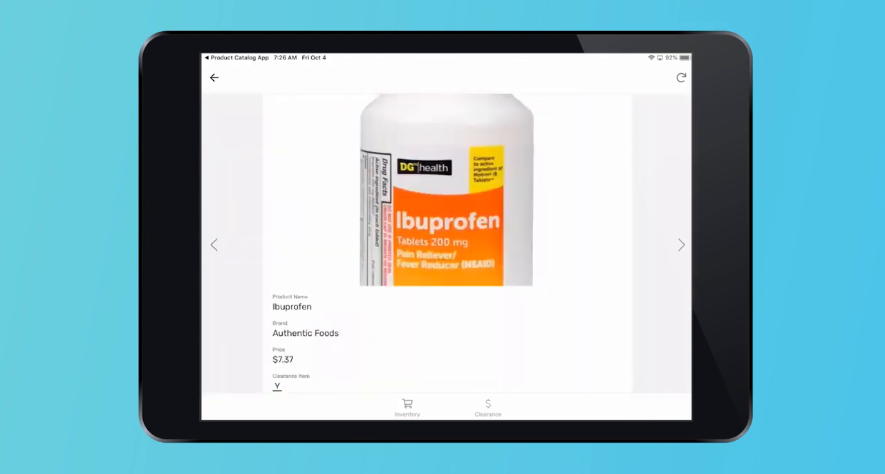
click(214, 244)
click(213, 245)
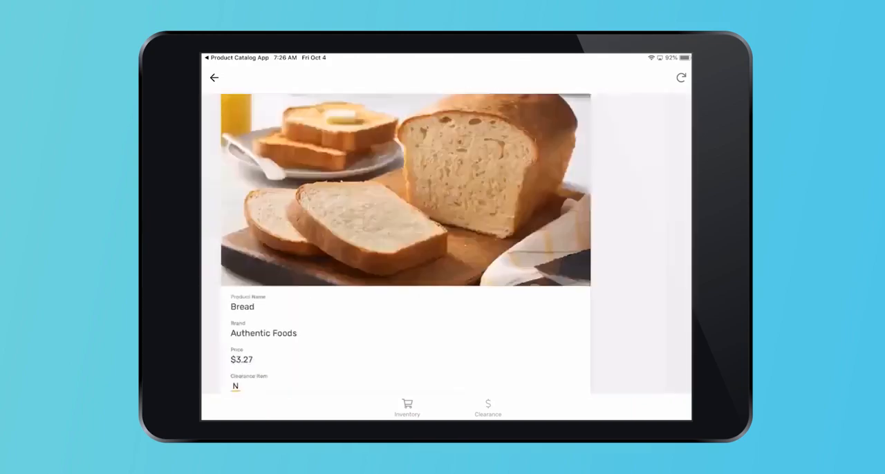
Switch to the Clearance view and look through the details of the Potatoes item
click(489, 408)
scroll(446, 243, down, 1)
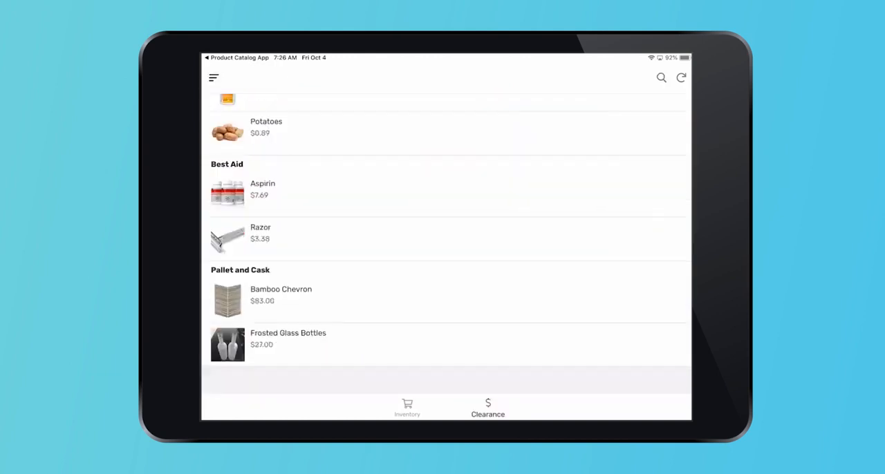
click(446, 177)
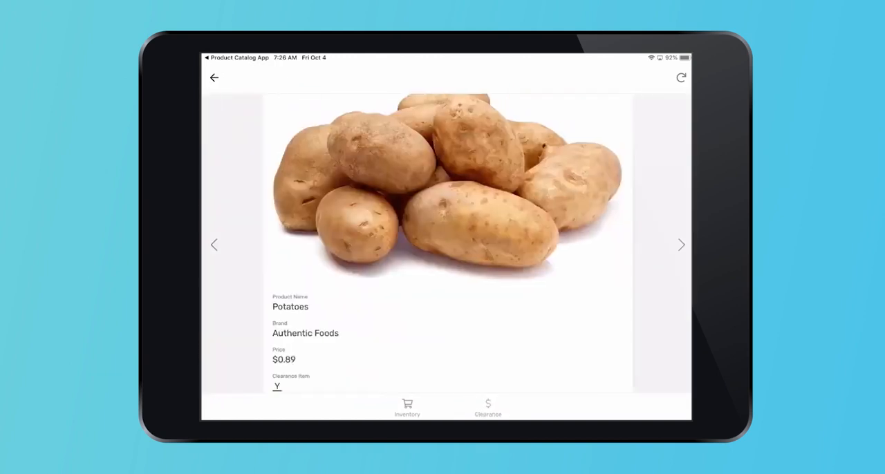
scroll(447, 243, down, 1)
scroll(447, 244, up, 1)
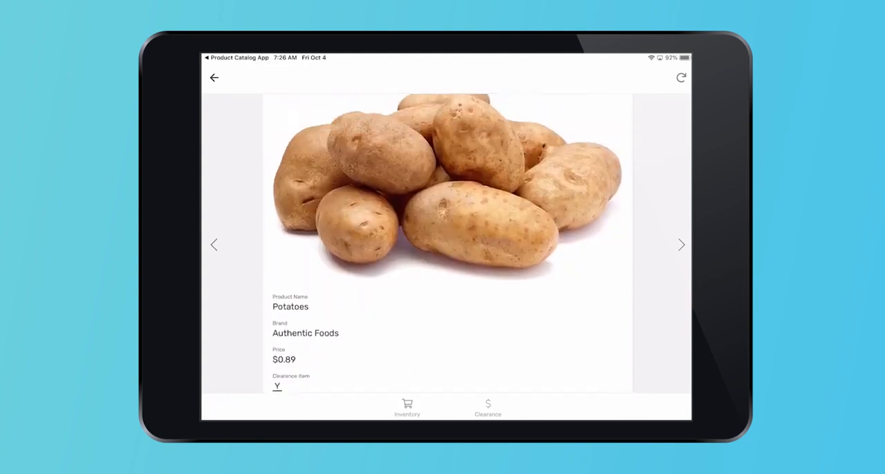